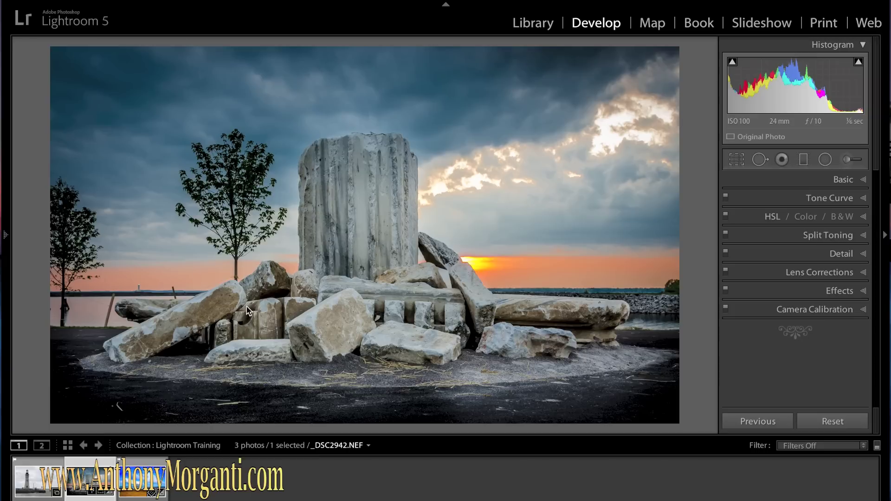
- Show the beach photo _DSC3284.NEF and compare its before and after versions side by side
{"action": "left_click", "coordinate": [134, 495]}
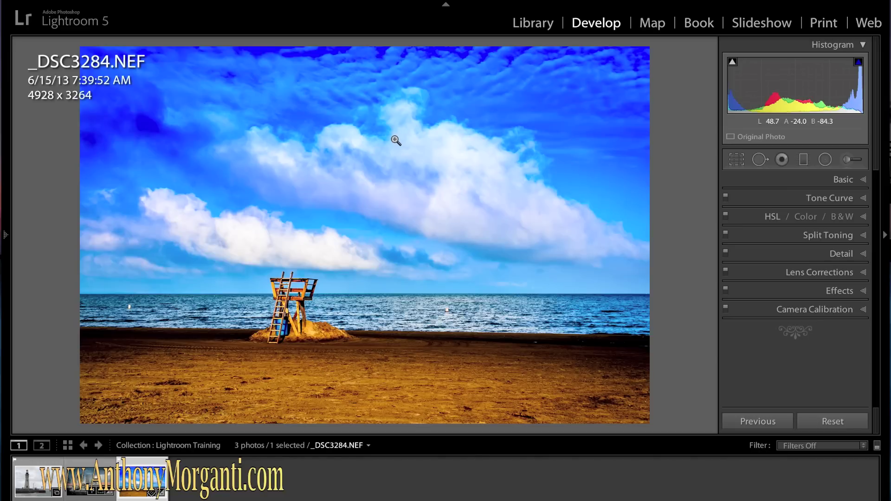
{"action": "key", "text": "y"}
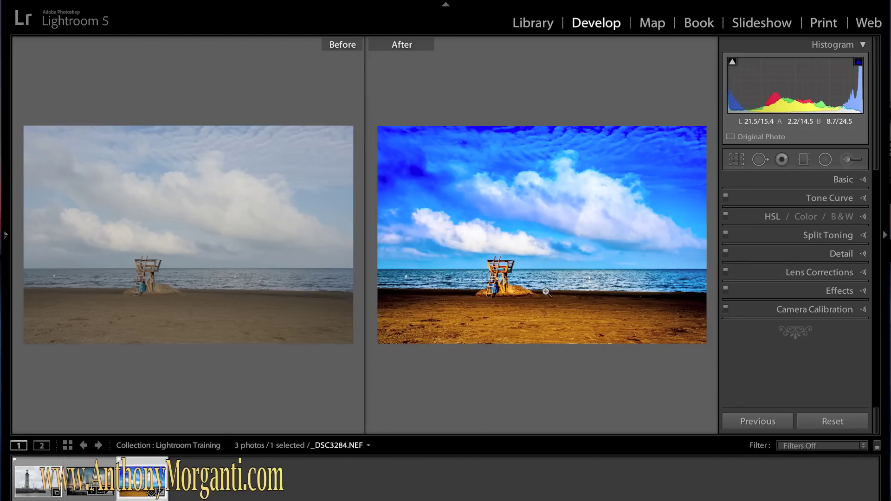
{"action": "key", "text": "y"}
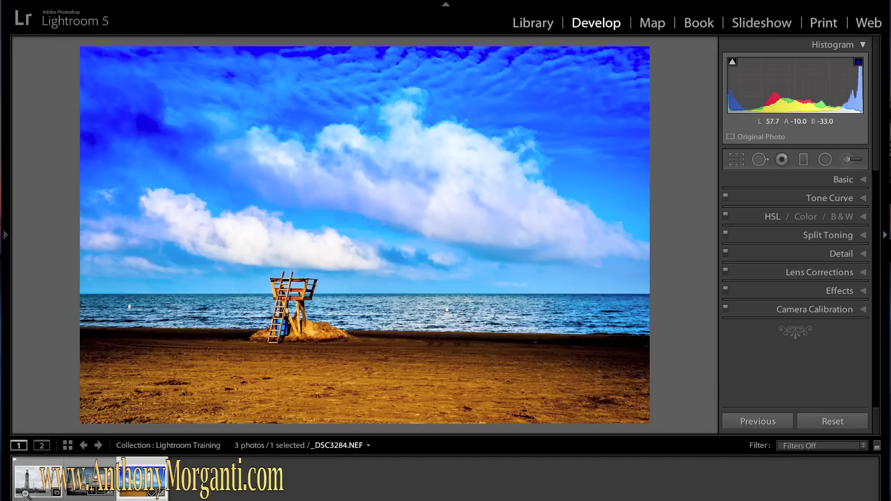
- Open the lighthouse photo _DSC1104.NEF without the filmstrip and apply profile corrections, chromatic aberration removal and Auto Upright
{"action": "left_click", "coordinate": [26, 494]}
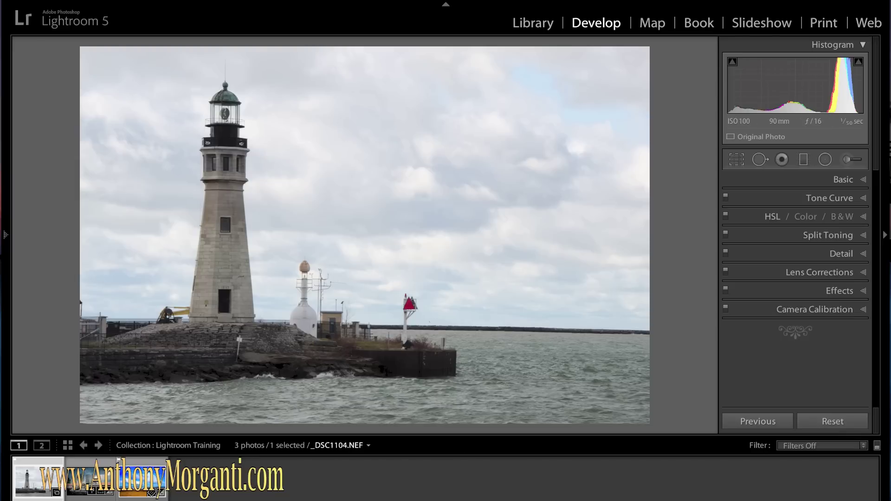
{"action": "key", "text": "F6"}
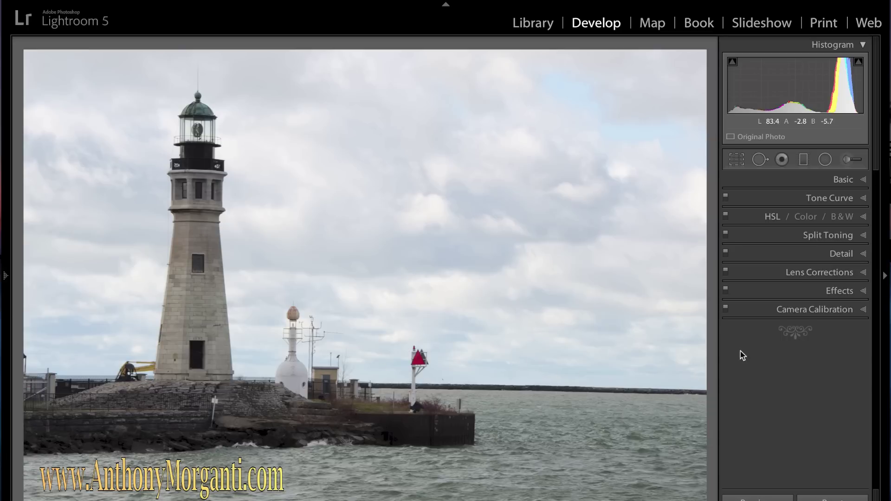
{"action": "left_click", "coordinate": [864, 276]}
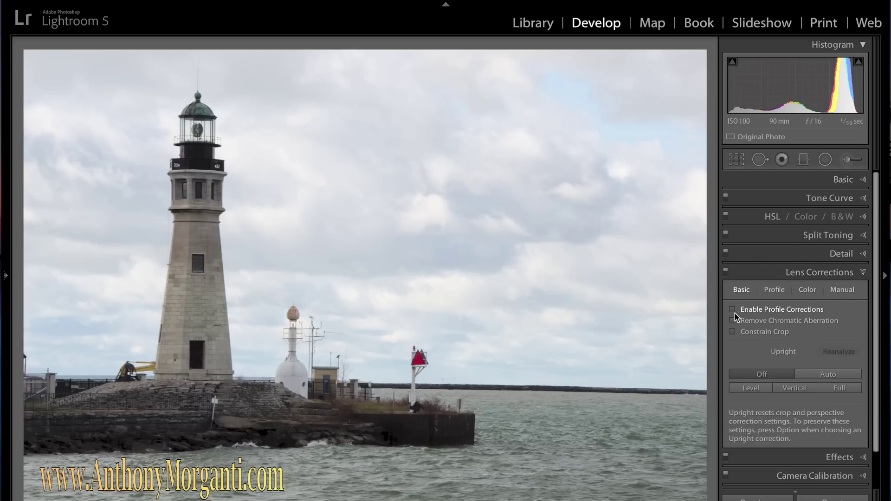
{"action": "left_click", "coordinate": [732, 309]}
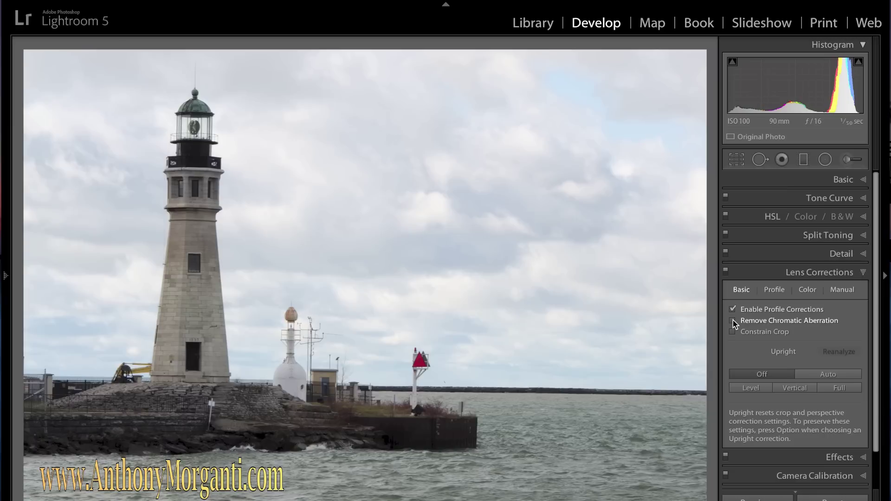
{"action": "left_click", "coordinate": [732, 320]}
{"action": "left_click", "coordinate": [828, 374]}
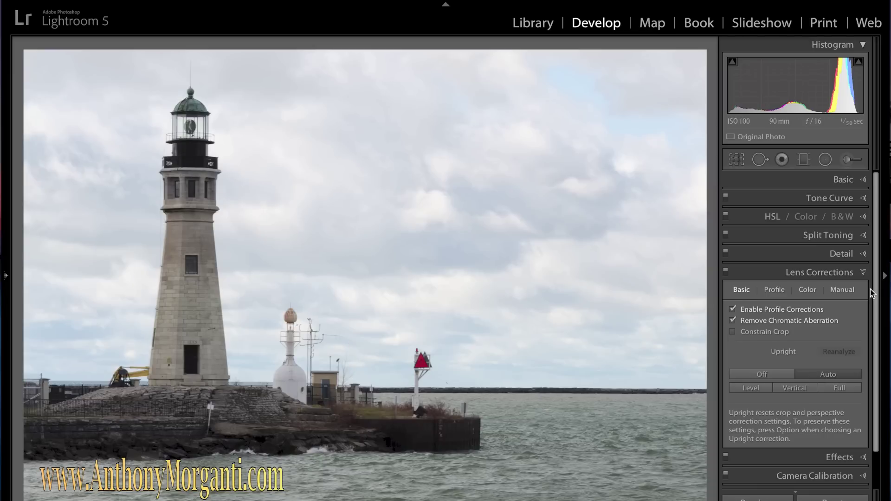
{"action": "left_click", "coordinate": [863, 273]}
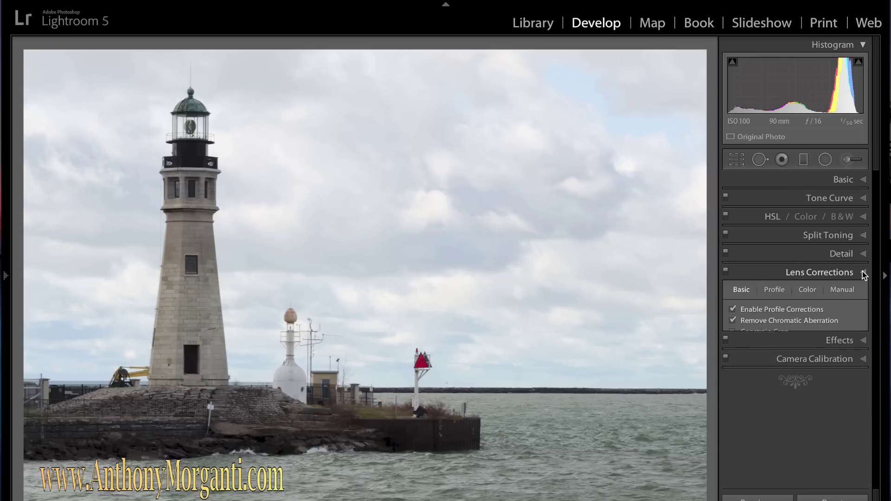
- Set Highlights to −100, Shadows to +100 and, using the clipping preview, Whites to +51
{"action": "left_click", "coordinate": [863, 180]}
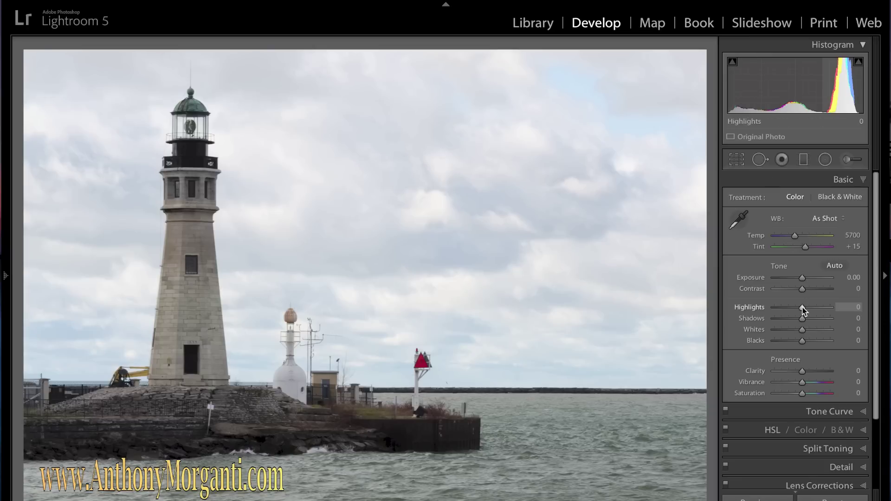
{"action": "left_click_drag", "start_coordinate": [804, 309], "coordinate": [845, 322]}
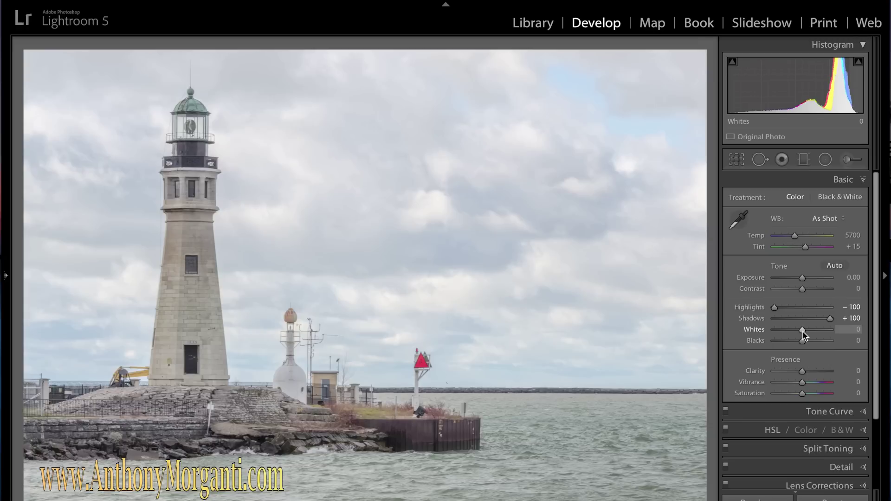
{"action": "key", "text": "alt"}
{"action": "left_click", "coordinate": [803, 330], "text": "alt"}
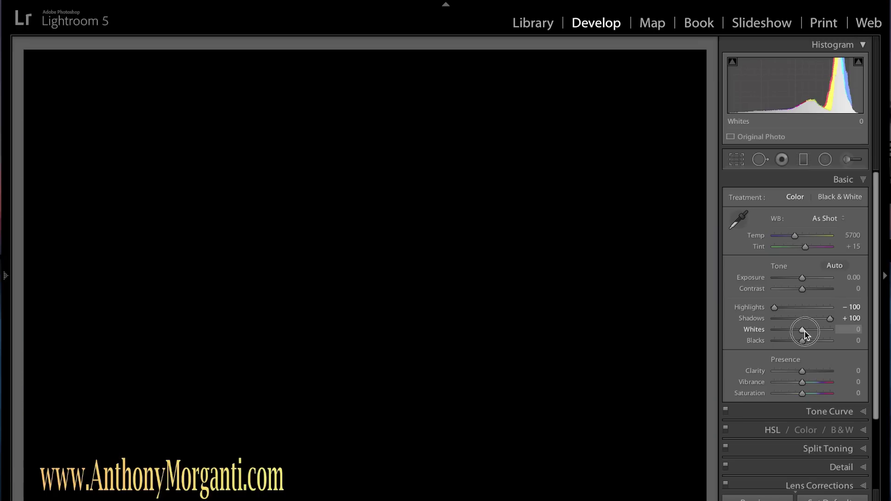
{"action": "left_click_drag", "start_coordinate": [804, 331], "coordinate": [803, 331]}
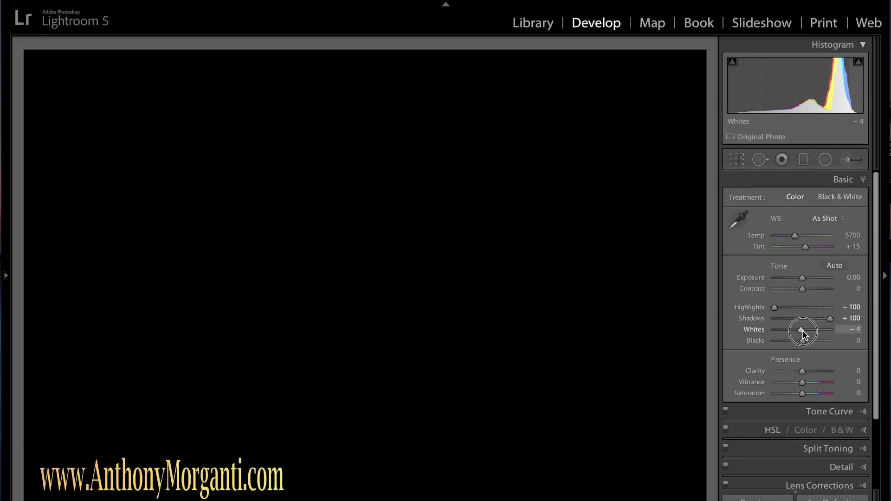
{"action": "left_click_drag", "start_coordinate": [802, 331], "coordinate": [818, 331]}
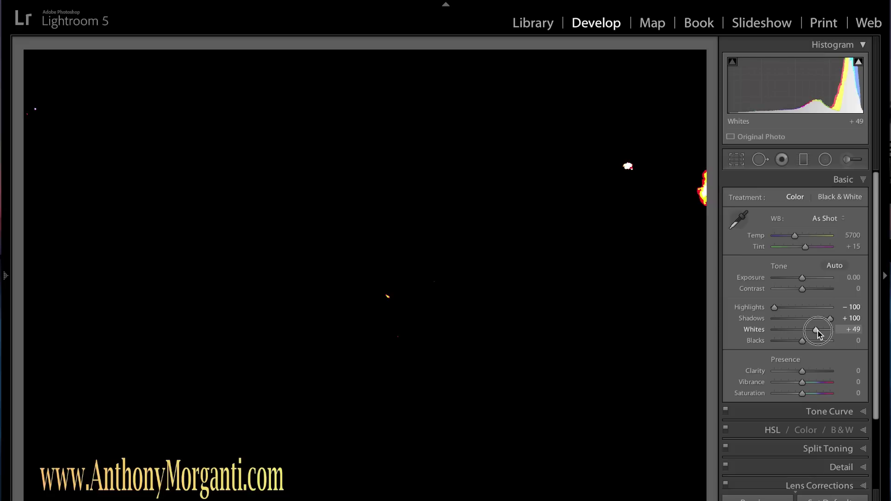
{"action": "left_click_drag", "start_coordinate": [818, 330], "coordinate": [818, 330]}
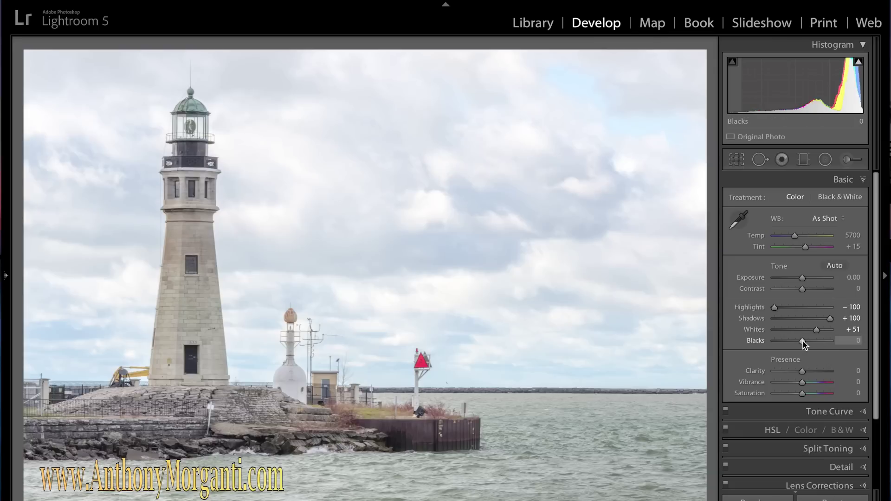
- Lower Blacks to −74 using the shadow clipping preview
{"action": "key", "text": "alt"}
{"action": "left_click_drag", "start_coordinate": [802, 341], "coordinate": [803, 341]}
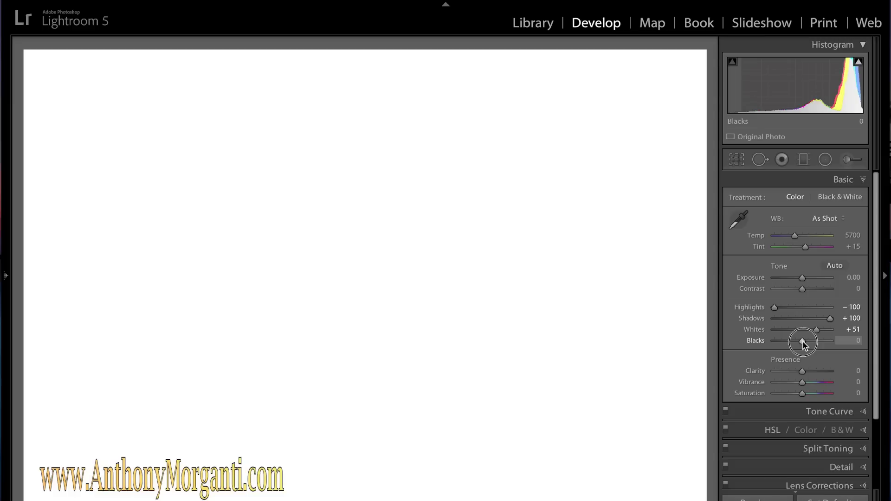
{"action": "left_click_drag", "start_coordinate": [803, 341], "coordinate": [783, 342]}
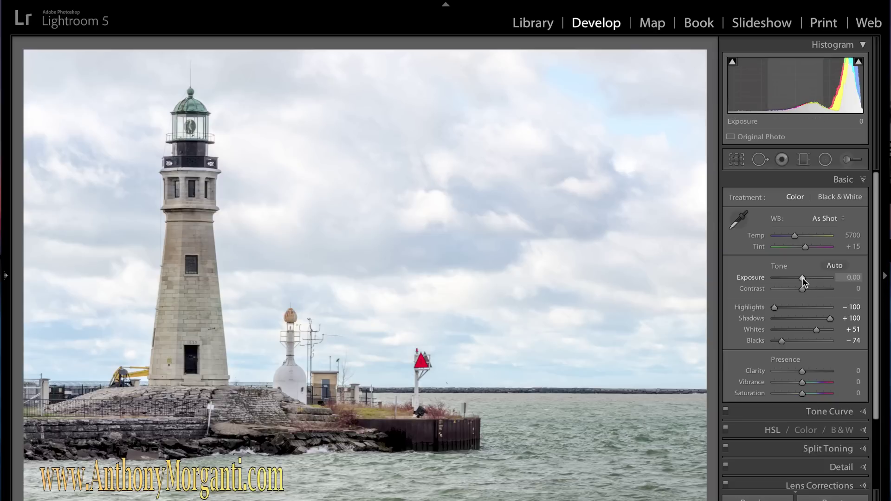
- Set Exposure to −0.30, Contrast to +38 and Clarity to +38 in the basic adjustments
{"action": "left_click_drag", "start_coordinate": [802, 279], "coordinate": [801, 279]}
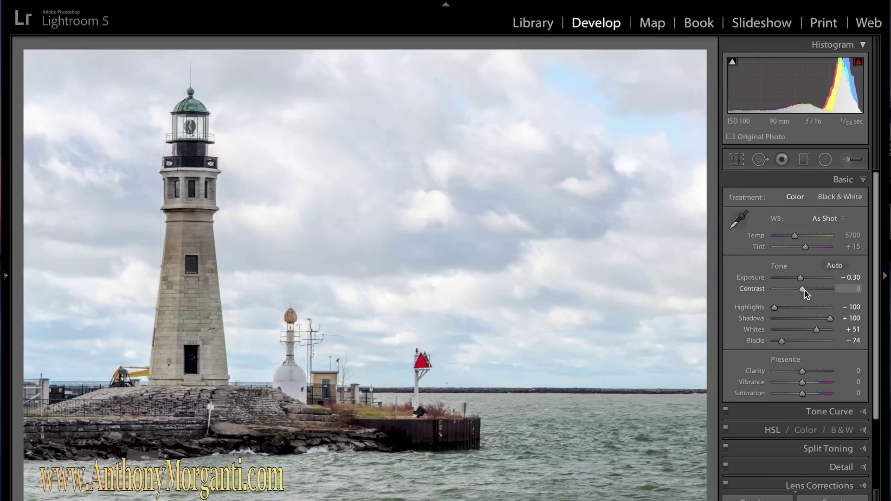
{"action": "left_click_drag", "start_coordinate": [803, 291], "coordinate": [812, 292]}
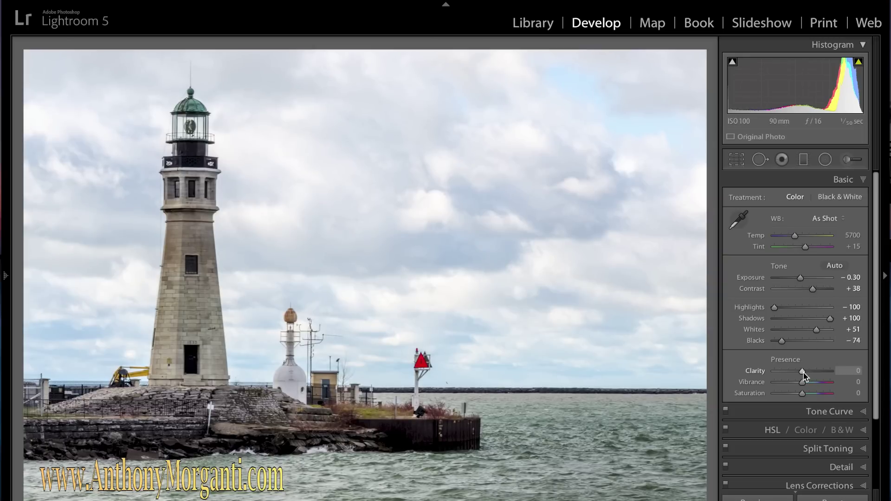
{"action": "left_click_drag", "start_coordinate": [803, 372], "coordinate": [812, 372]}
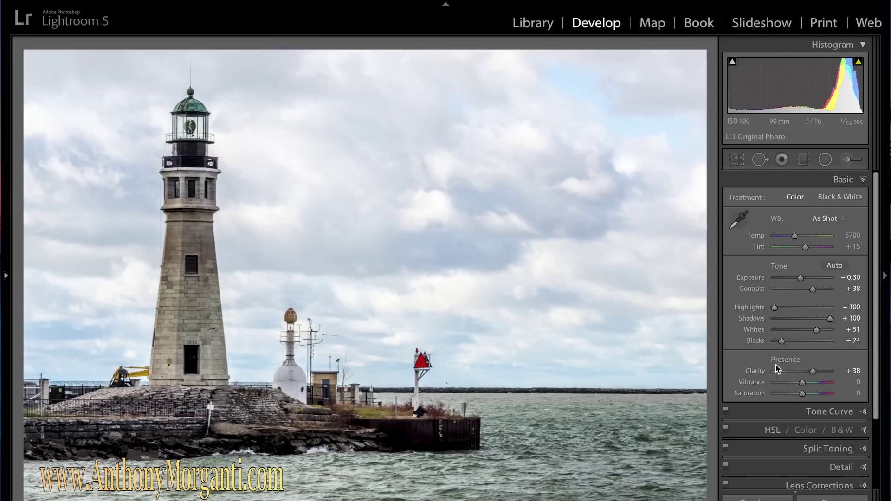
{"action": "left_click", "coordinate": [864, 181]}
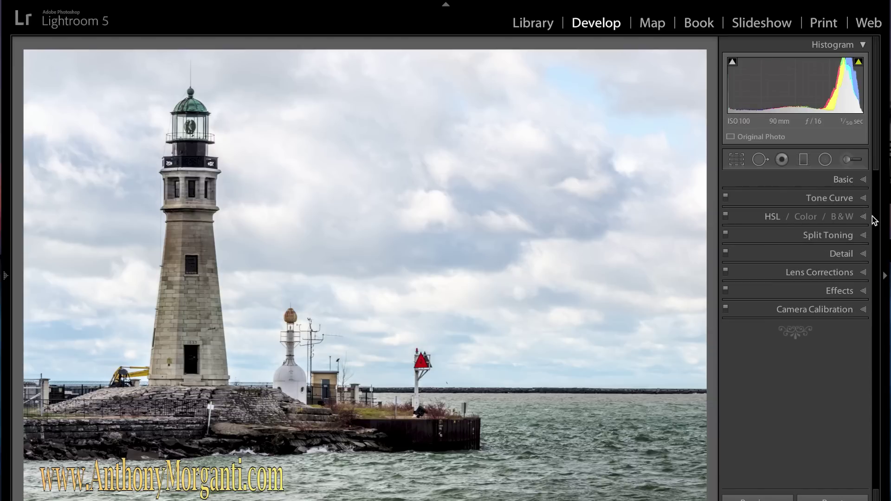
- Convert the lighthouse photo to black and white and darken the sky by setting Blue to −68 in the mix
{"action": "left_click", "coordinate": [863, 217]}
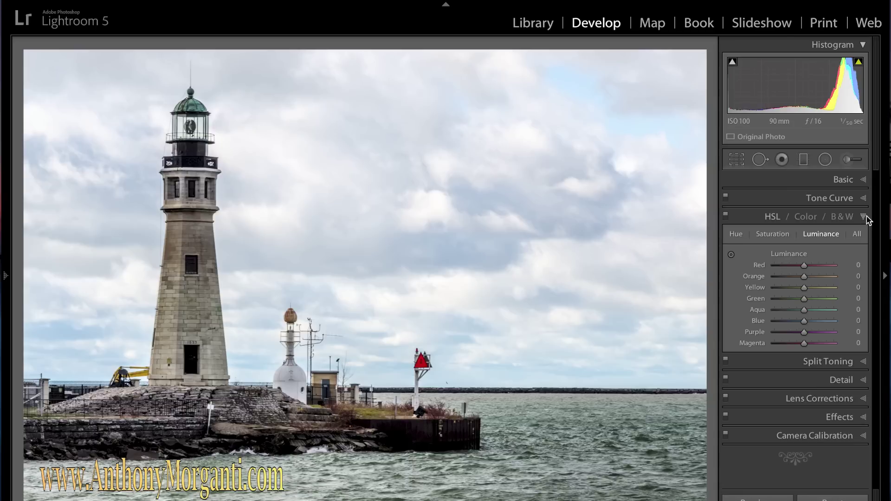
{"action": "left_click", "coordinate": [841, 217]}
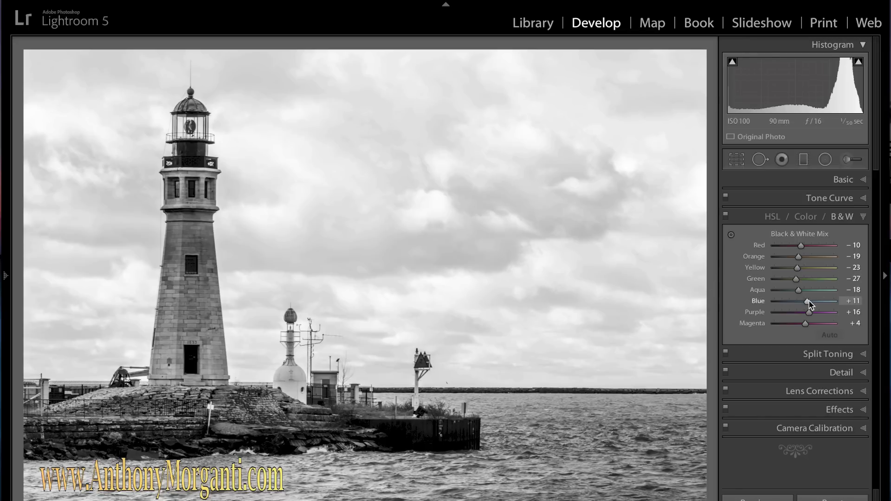
{"action": "left_click_drag", "start_coordinate": [806, 302], "coordinate": [781, 300]}
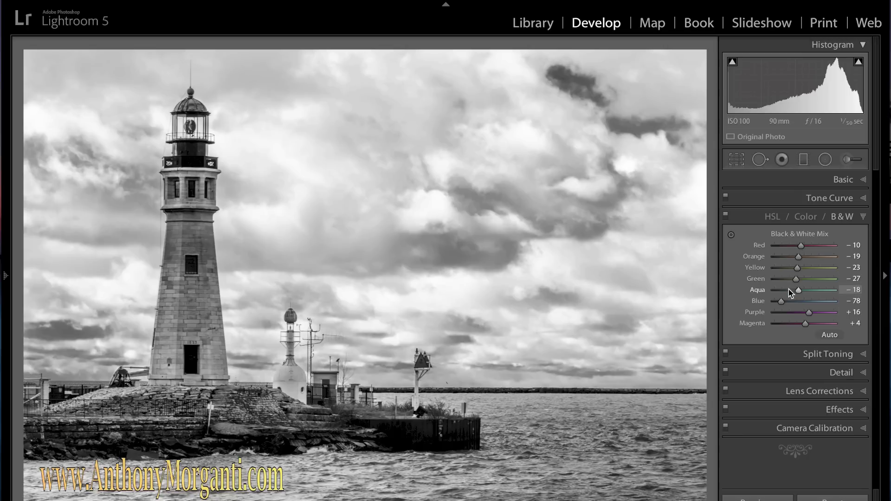
{"action": "left_click_drag", "start_coordinate": [780, 301], "coordinate": [781, 300]}
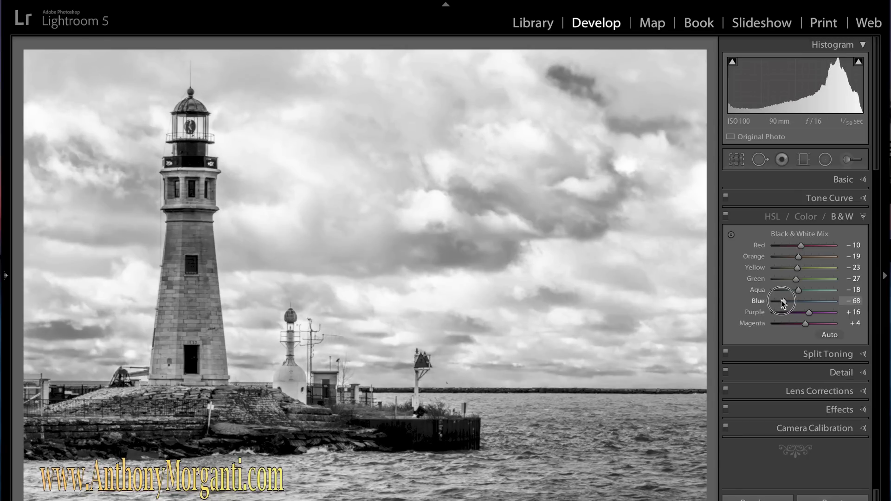
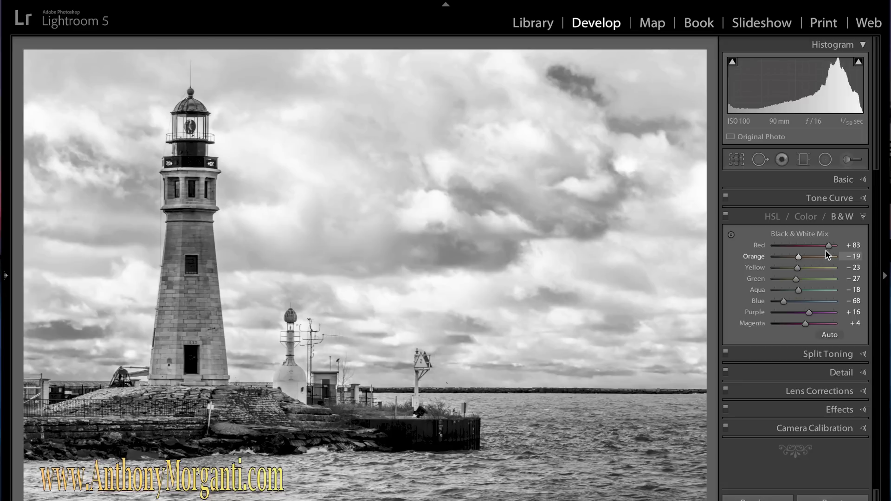
- Reset Red to 0 and set Orange to +76 in the Black & White Mix
{"action": "left_click_drag", "start_coordinate": [829, 247], "coordinate": [782, 249]}
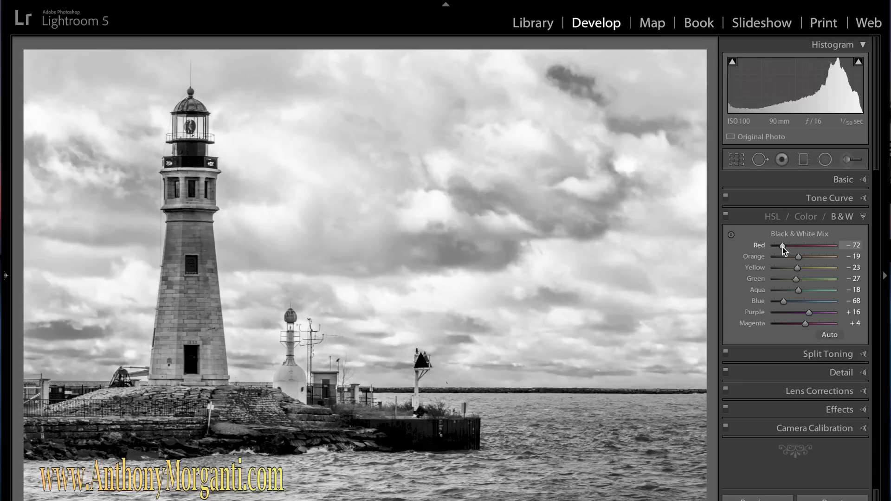
{"action": "double_click", "coordinate": [783, 246]}
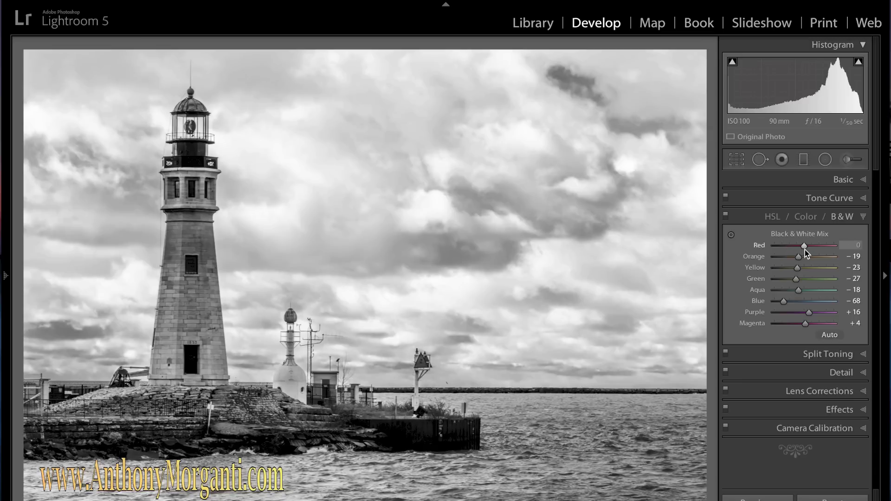
{"action": "left_click_drag", "start_coordinate": [799, 257], "coordinate": [830, 259]}
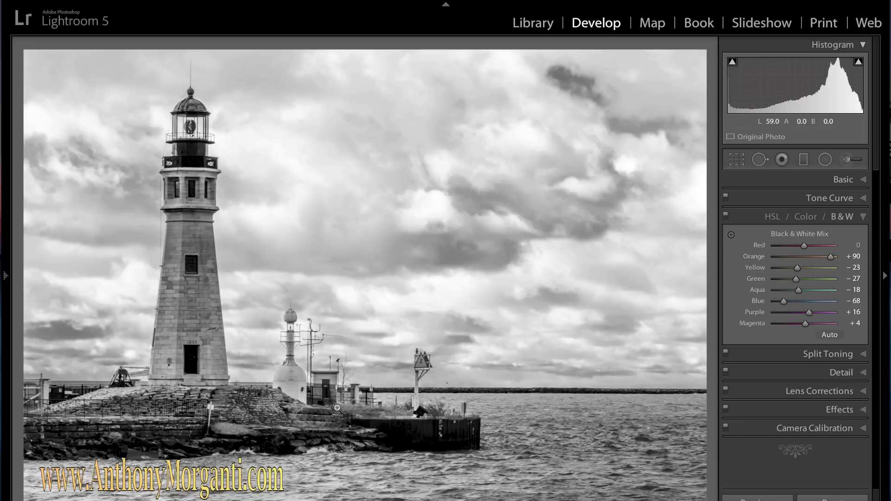
{"action": "mouse_move", "coordinate": [831, 258]}
{"action": "left_mouse_down"}
{"action": "mouse_move", "coordinate": [787, 255]}
{"action": "mouse_move", "coordinate": [829, 258]}
{"action": "left_mouse_up"}
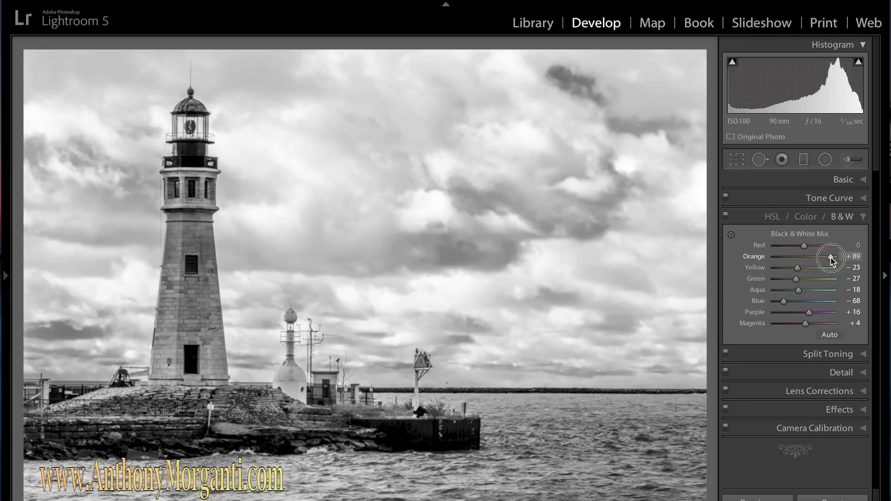
{"action": "left_click_drag", "start_coordinate": [827, 260], "coordinate": [827, 259]}
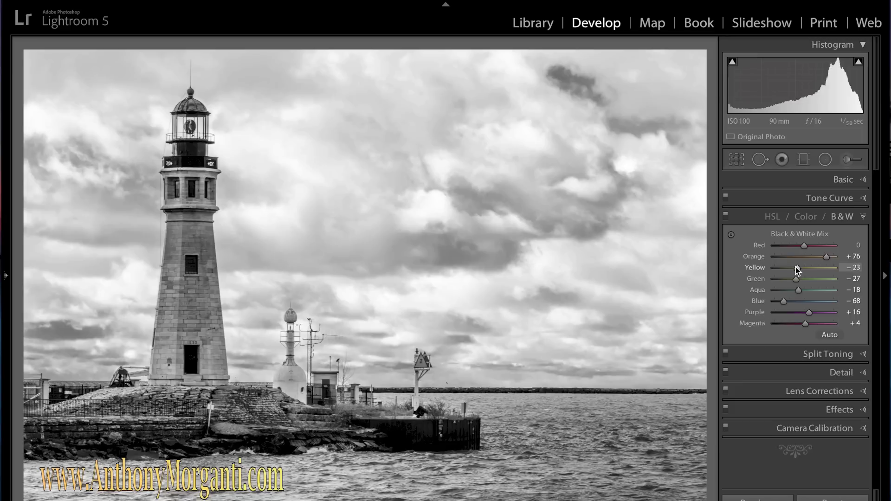
- Set Yellow to +48, Green to +59 and Aqua to −49 in the Black & White Mix, with Purple and Magenta at 0
{"action": "left_click_drag", "start_coordinate": [798, 269], "coordinate": [830, 285]}
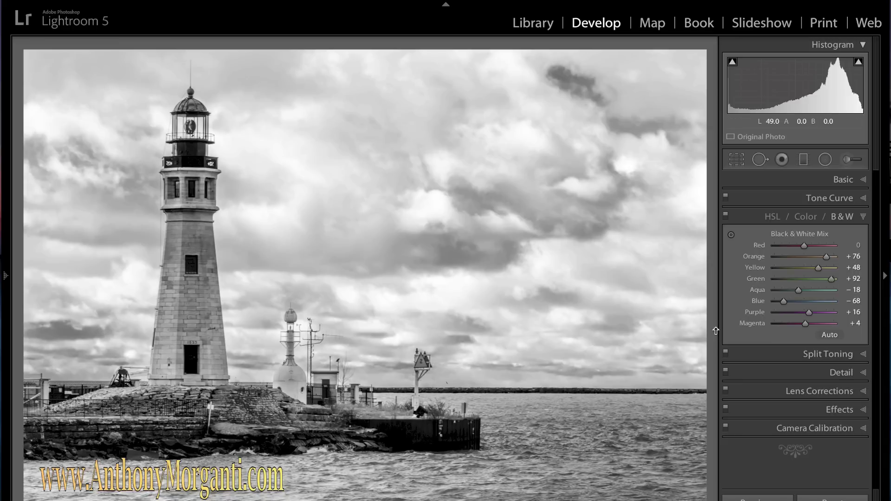
{"action": "mouse_move", "coordinate": [833, 282]}
{"action": "left_mouse_down"}
{"action": "mouse_move", "coordinate": [811, 279]}
{"action": "mouse_move", "coordinate": [825, 282]}
{"action": "left_mouse_up"}
{"action": "left_click_drag", "start_coordinate": [797, 291], "coordinate": [806, 318]}
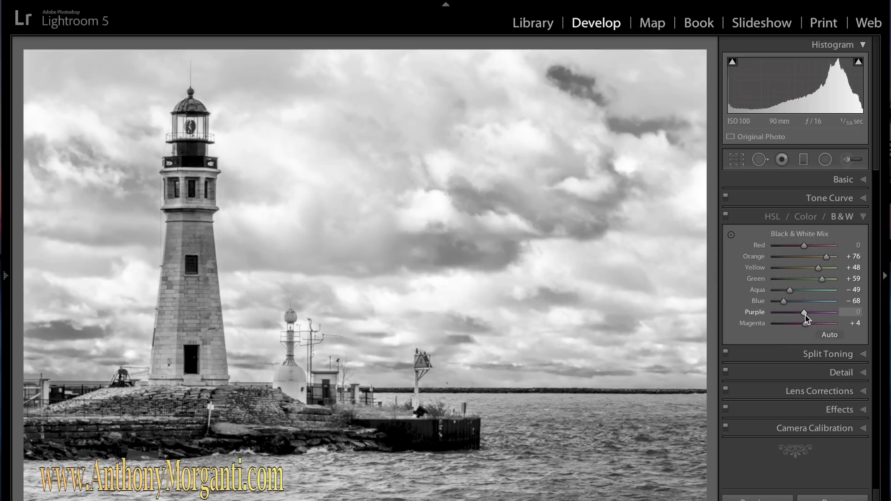
{"action": "left_click_drag", "start_coordinate": [842, 325], "coordinate": [809, 329]}
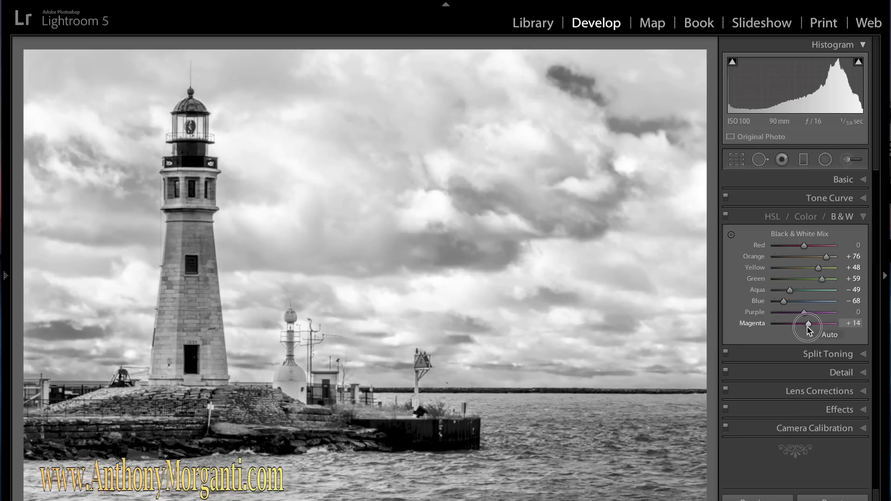
{"action": "double_click", "coordinate": [808, 325]}
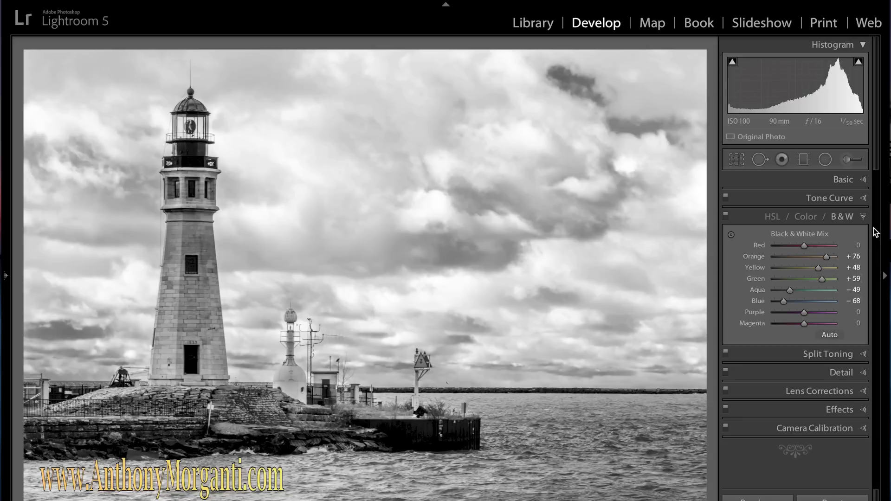
- Lower the Lights region of the Tone Curve to −20
{"action": "left_click", "coordinate": [863, 217]}
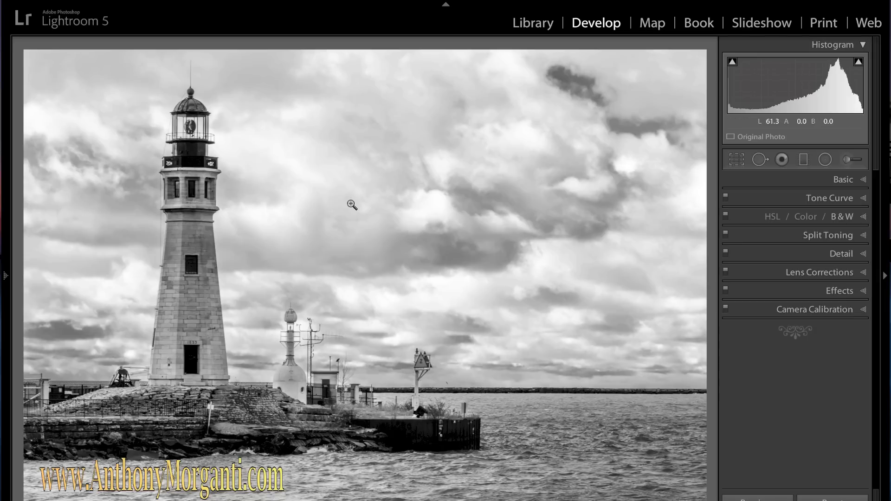
{"action": "left_click", "coordinate": [863, 199]}
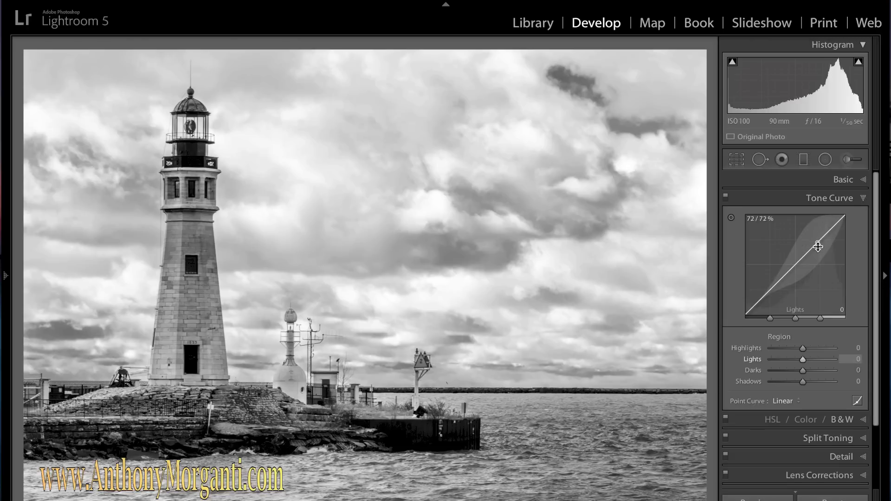
{"action": "left_click_drag", "start_coordinate": [807, 254], "coordinate": [807, 257]}
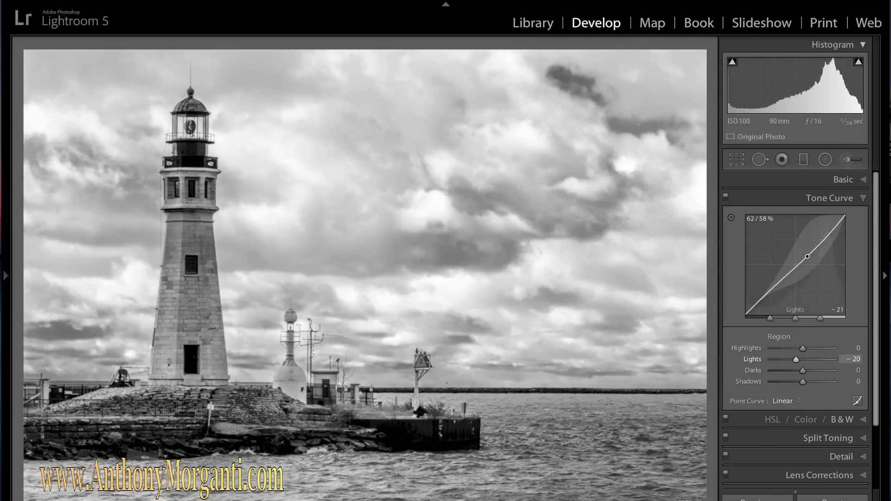
{"action": "left_click", "coordinate": [864, 200]}
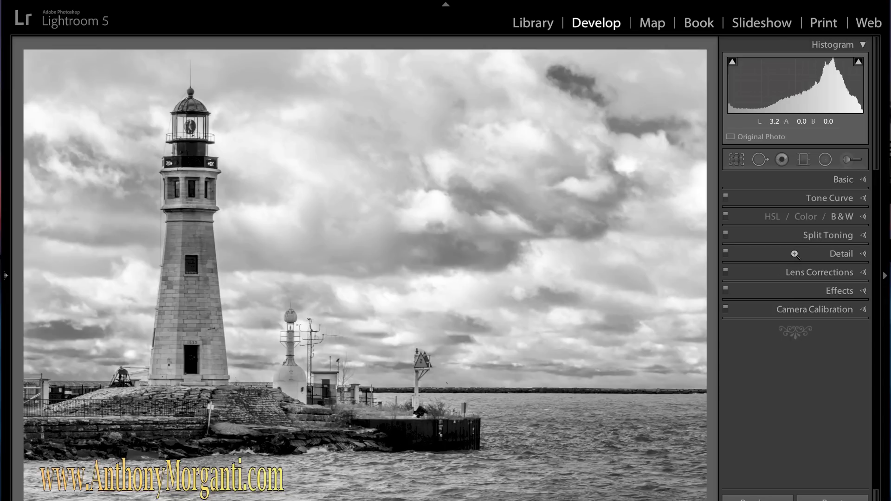
- Set up a new Adjustment Brush with the Exposure effect, resetting its sliders and setting Exposure to 1.01
{"action": "left_click", "coordinate": [847, 160]}
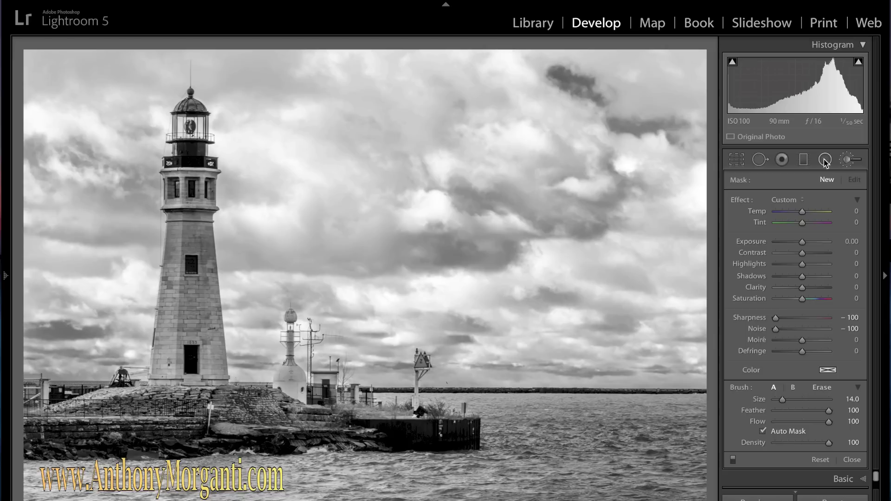
{"action": "left_click", "coordinate": [798, 200]}
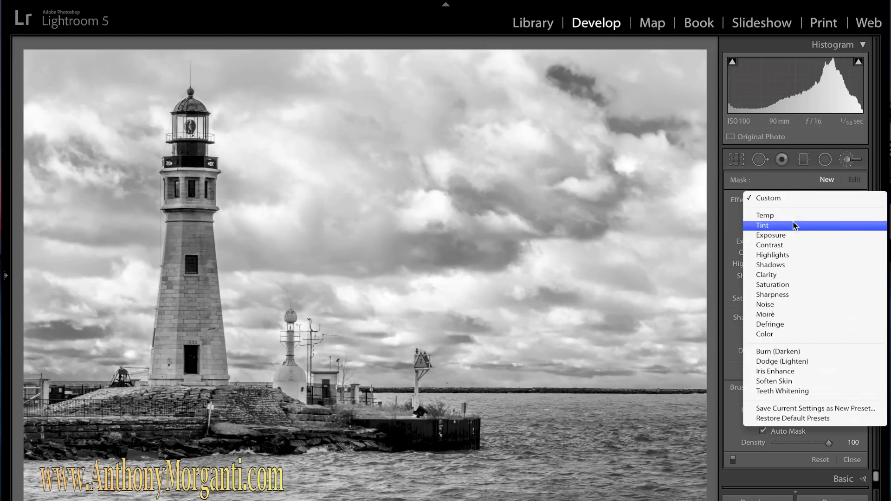
{"action": "left_click", "coordinate": [792, 235]}
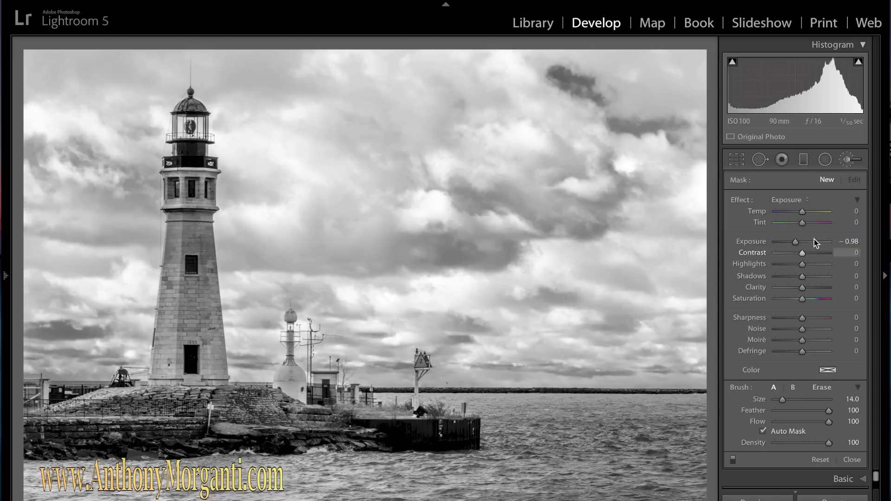
{"action": "left_click", "coordinate": [740, 200], "text": "alt"}
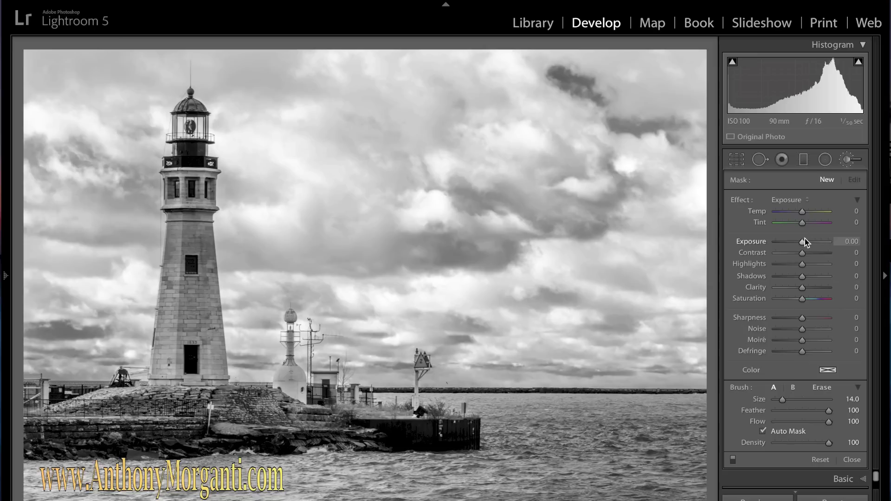
{"action": "left_click_drag", "start_coordinate": [803, 240], "coordinate": [808, 241]}
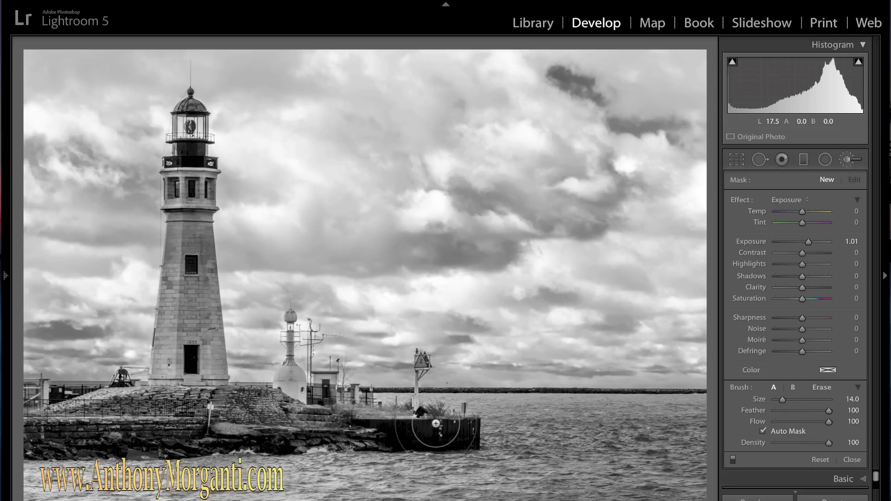
- Reduce the brush size to 9.0 and paint the brightening over the dark pier wall and the shoreline rocks
{"action": "scroll", "coordinate": [436, 423], "scroll_direction": "down", "scroll_amount": 5}
{"action": "scroll", "coordinate": [436, 423], "scroll_direction": "up", "scroll_amount": 5}
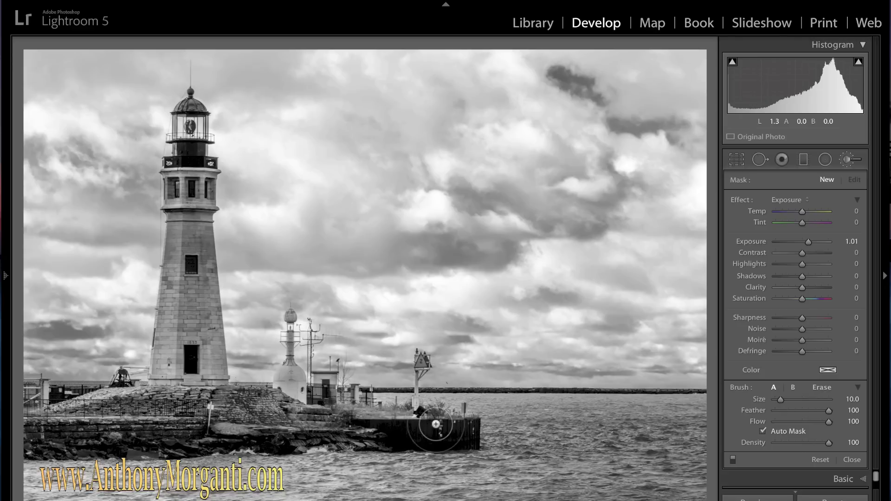
{"action": "scroll", "coordinate": [436, 423], "scroll_direction": "down", "scroll_amount": 1}
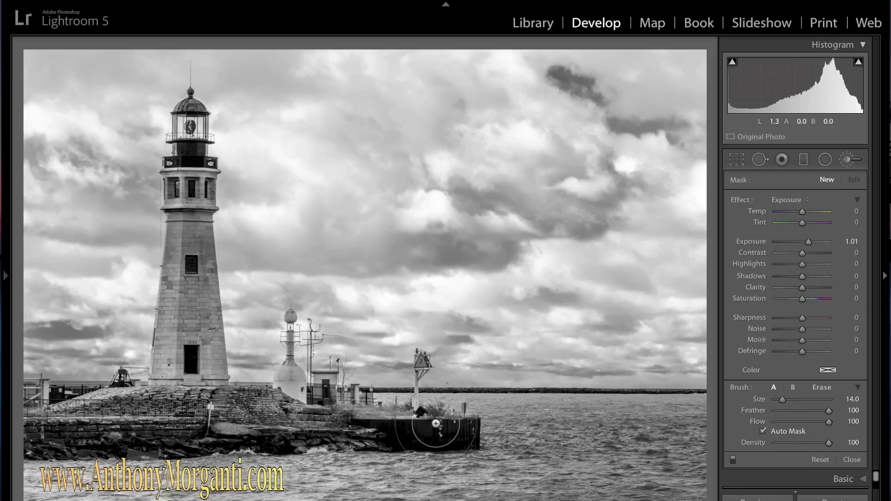
{"action": "scroll", "coordinate": [436, 424], "scroll_direction": "down", "scroll_amount": 1}
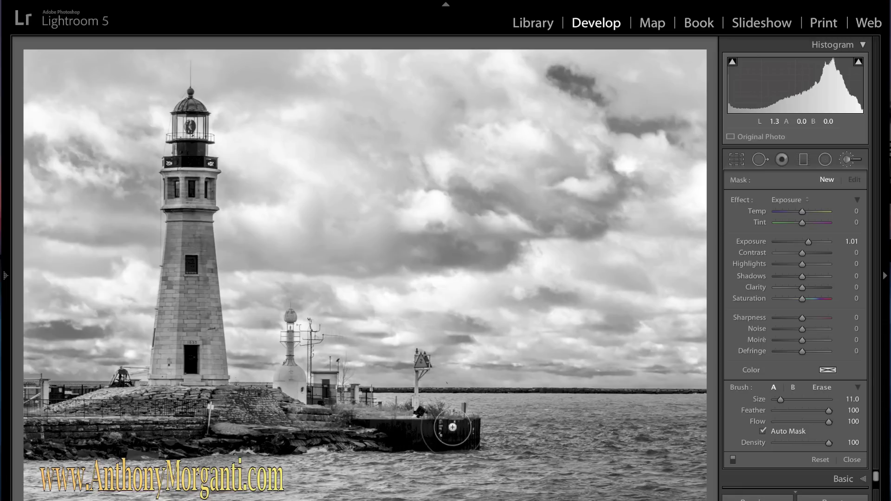
{"action": "scroll", "coordinate": [452, 427], "scroll_direction": "down", "scroll_amount": 1}
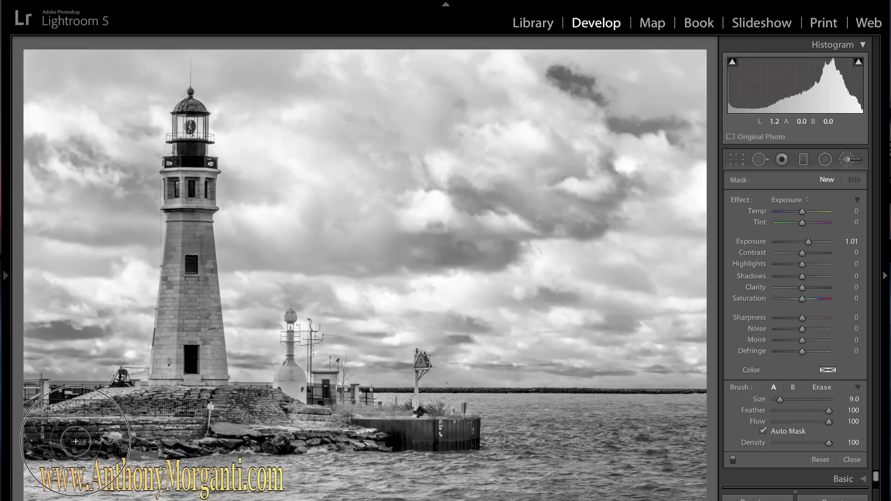
{"action": "mouse_move", "coordinate": [263, 407]}
{"action": "left_mouse_down"}
{"action": "mouse_move", "coordinate": [445, 427]}
{"action": "mouse_move", "coordinate": [386, 433]}
{"action": "left_mouse_up"}
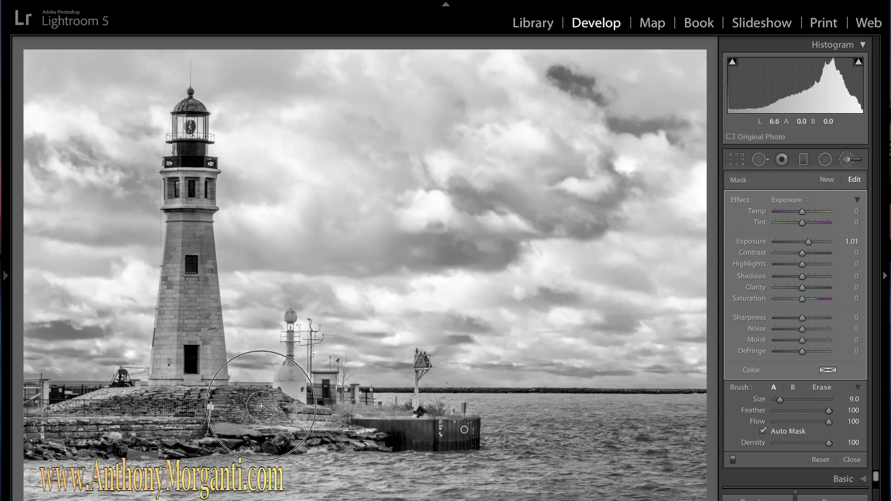
- Brush over the stone slope beside the lighthouse base and erase the excess brightening there with a size 4.0 eraser
{"action": "mouse_move", "coordinate": [235, 389]}
{"action": "left_mouse_down"}
{"action": "mouse_move", "coordinate": [239, 367]}
{"action": "mouse_move", "coordinate": [230, 360]}
{"action": "mouse_move", "coordinate": [288, 415]}
{"action": "mouse_move", "coordinate": [270, 390]}
{"action": "left_mouse_up"}
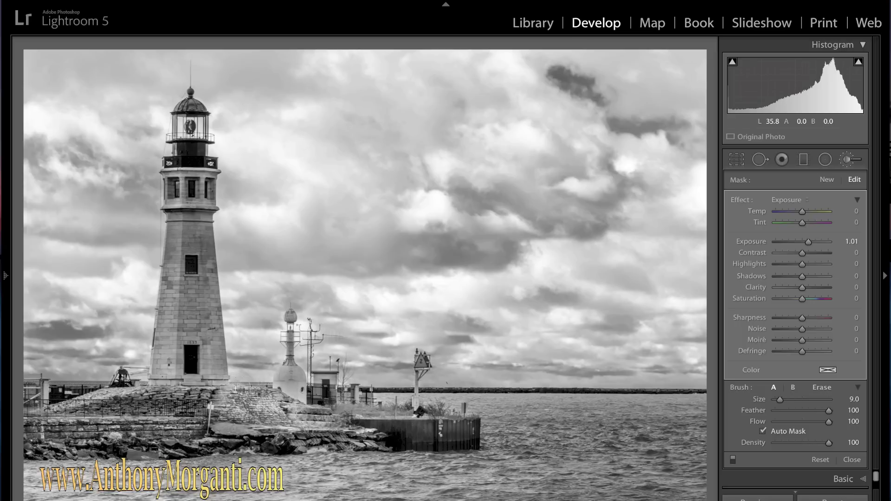
{"action": "left_click_drag", "start_coordinate": [255, 396], "coordinate": [260, 397]}
{"action": "key", "text": "alt"}
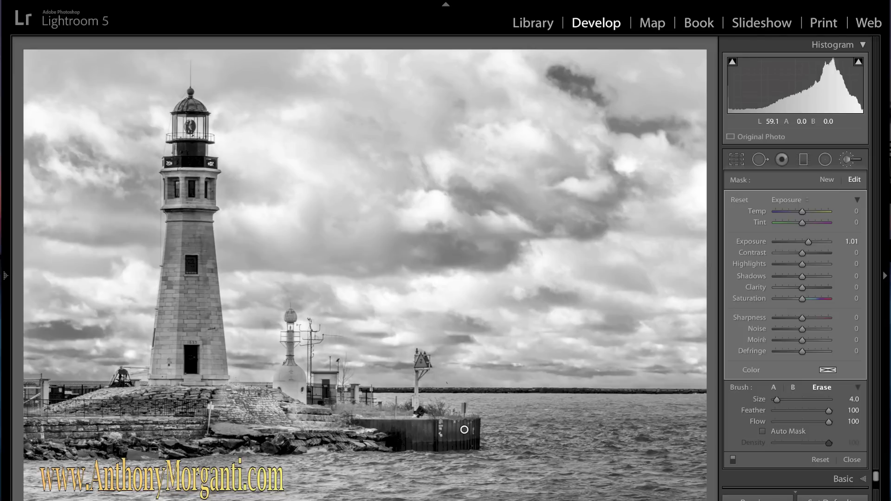
{"action": "mouse_move", "coordinate": [234, 393]}
{"action": "left_mouse_down"}
{"action": "mouse_move", "coordinate": [271, 402]}
{"action": "mouse_move", "coordinate": [246, 402]}
{"action": "mouse_move", "coordinate": [274, 401]}
{"action": "mouse_move", "coordinate": [233, 409]}
{"action": "mouse_move", "coordinate": [245, 409]}
{"action": "mouse_move", "coordinate": [249, 395]}
{"action": "mouse_move", "coordinate": [272, 402]}
{"action": "left_mouse_up"}
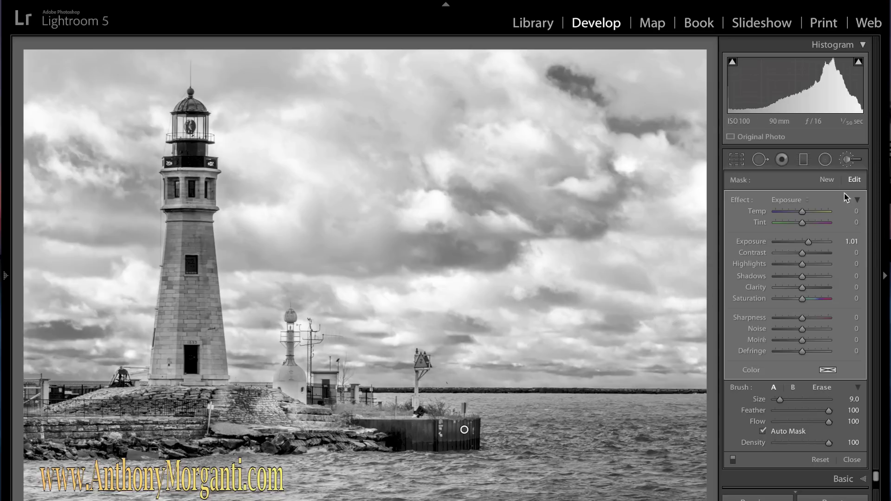
- Compare the photo with and without the brush adjustment, leaving it enabled, and close the Adjustment Brush
{"action": "left_click", "coordinate": [849, 160]}
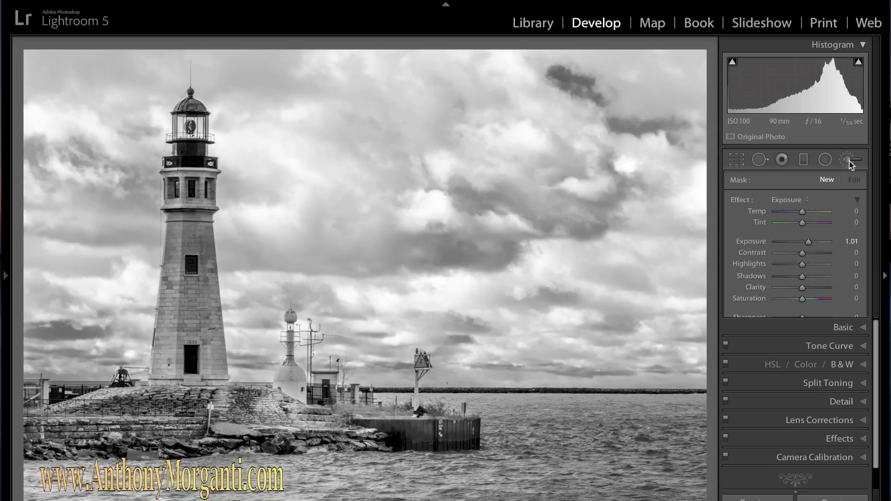
{"action": "left_click", "coordinate": [849, 161]}
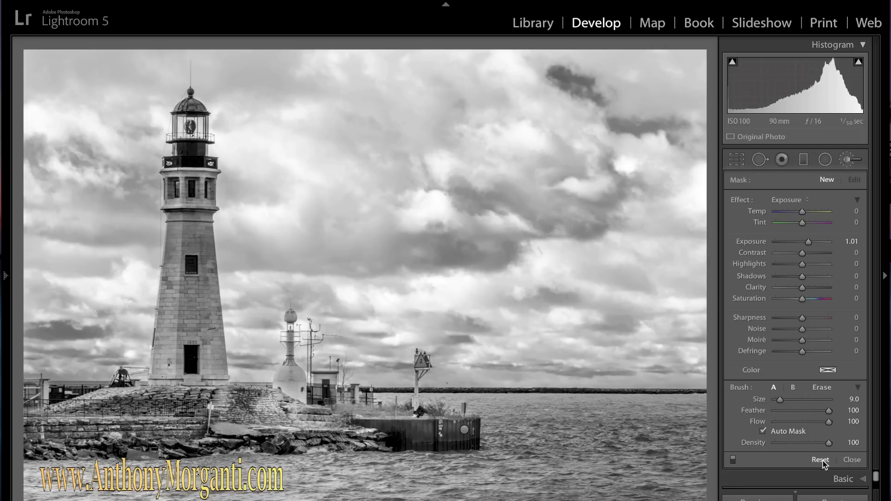
{"action": "left_click", "coordinate": [732, 462]}
{"action": "left_click", "coordinate": [733, 460]}
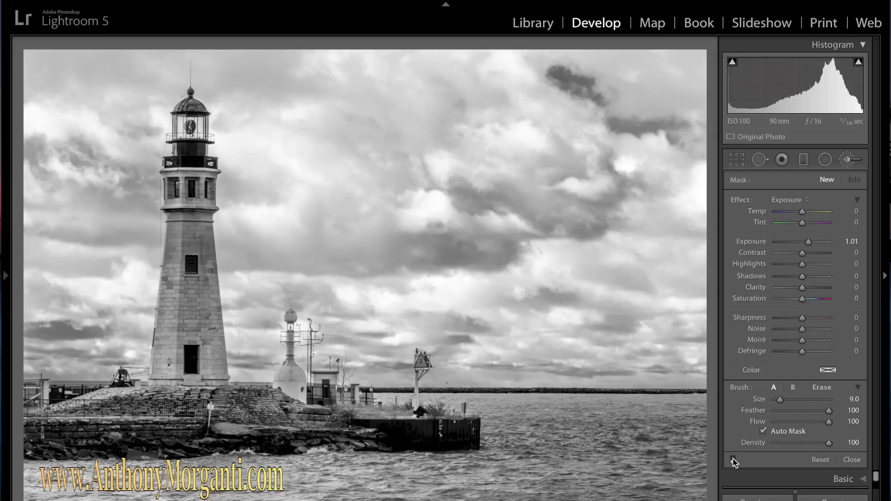
{"action": "left_click", "coordinate": [733, 460]}
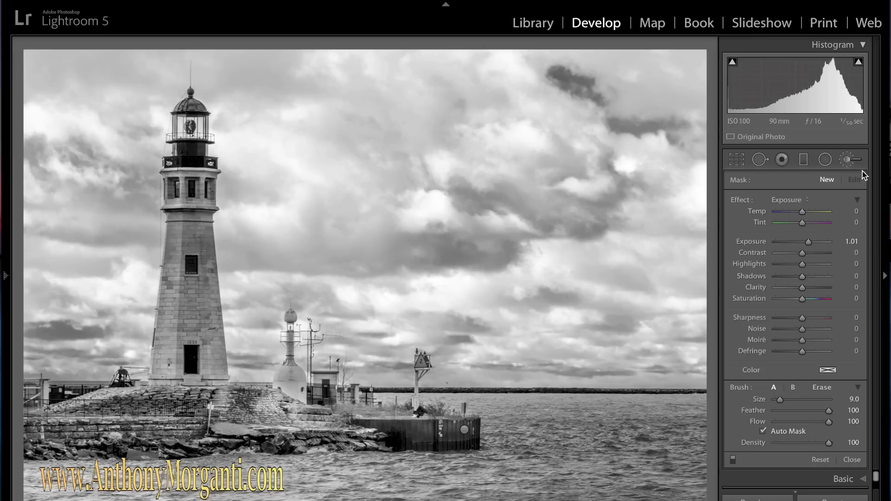
{"action": "left_click", "coordinate": [853, 459]}
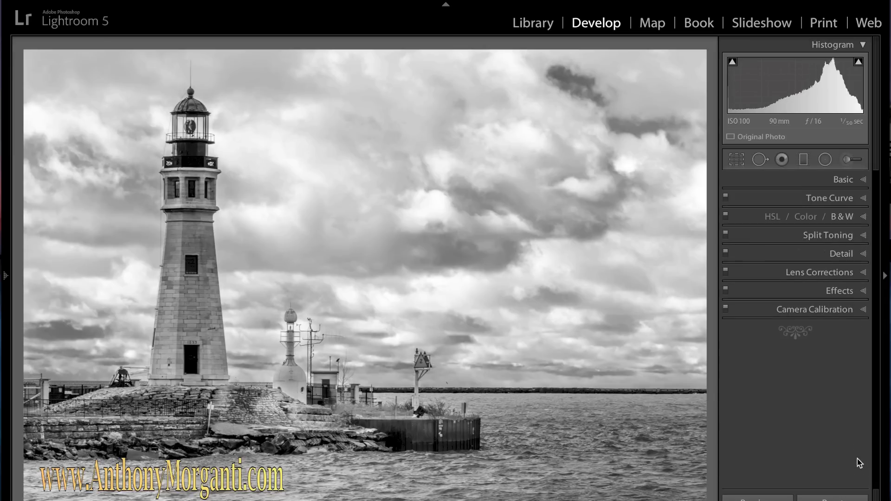
- Inspect the clouds close up and set the Sharpening Amount to 70
{"action": "left_click", "coordinate": [863, 254]}
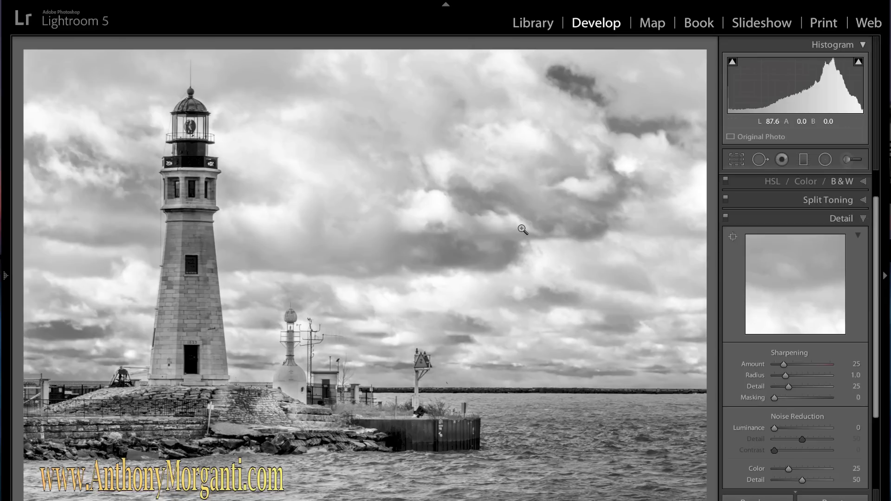
{"action": "left_click", "coordinate": [496, 215]}
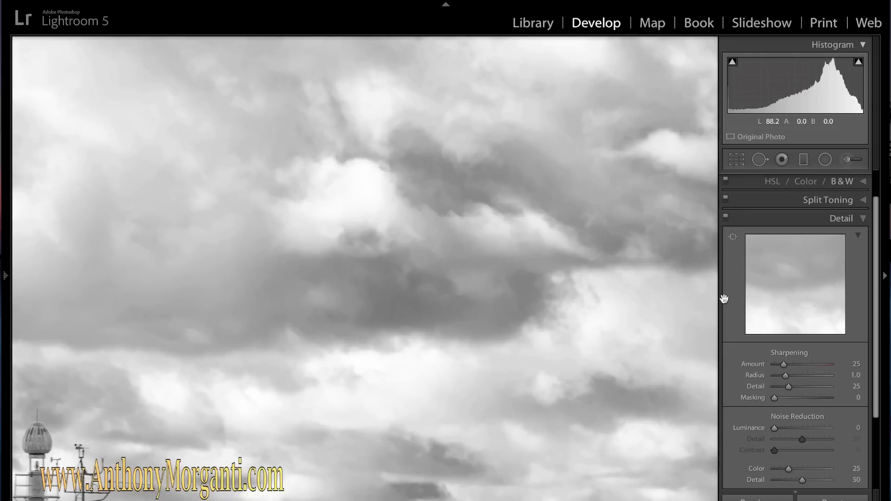
{"action": "left_click_drag", "start_coordinate": [784, 365], "coordinate": [788, 365]}
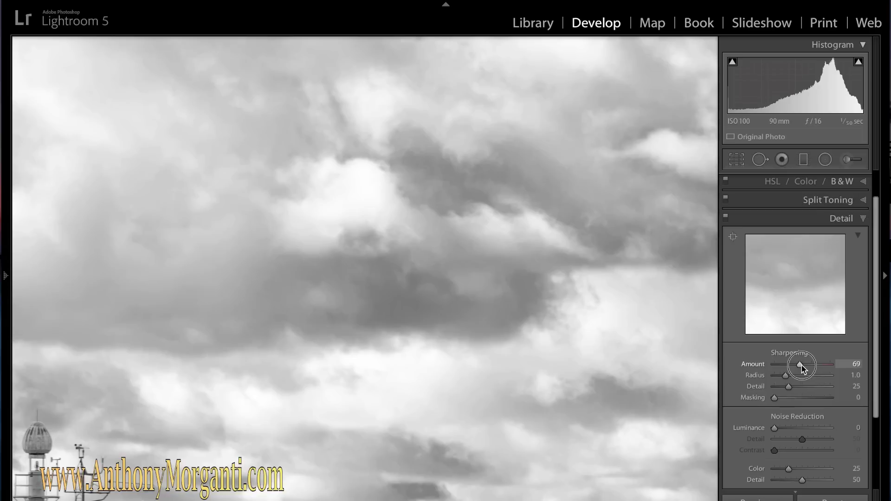
{"action": "left_click_drag", "start_coordinate": [800, 366], "coordinate": [802, 366]}
{"action": "left_click", "coordinate": [800, 365]}
{"action": "left_click_drag", "start_coordinate": [801, 366], "coordinate": [799, 365]}
{"action": "left_click_drag", "start_coordinate": [802, 367], "coordinate": [802, 367]}
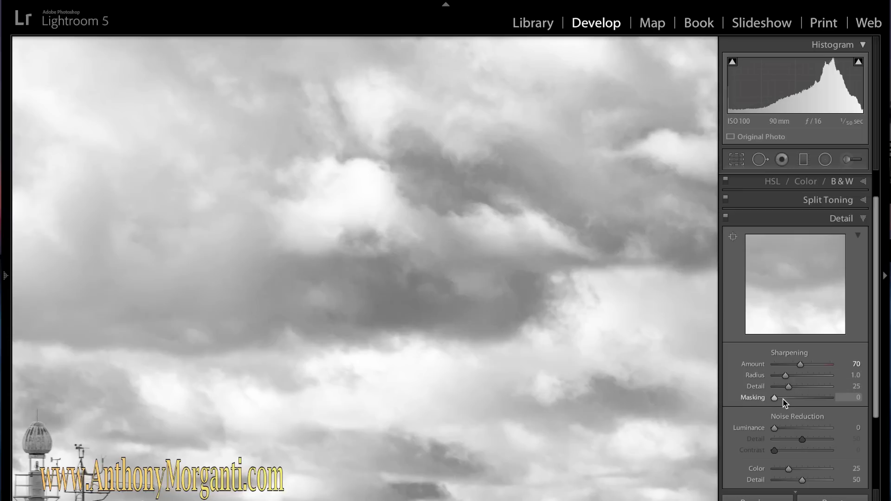
- Smooth the sky by setting Luminance noise reduction to 42, and return to the full photo view
{"action": "left_click_drag", "start_coordinate": [774, 427], "coordinate": [780, 428]}
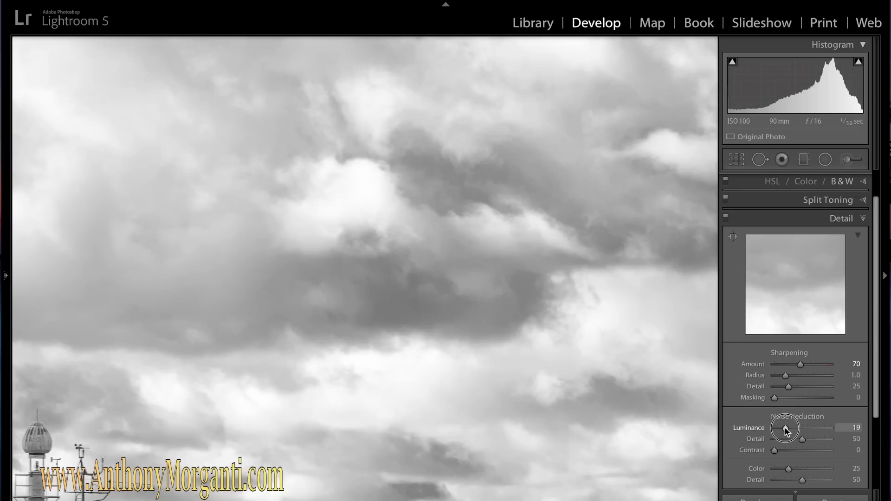
{"action": "left_click_drag", "start_coordinate": [787, 428], "coordinate": [798, 427]}
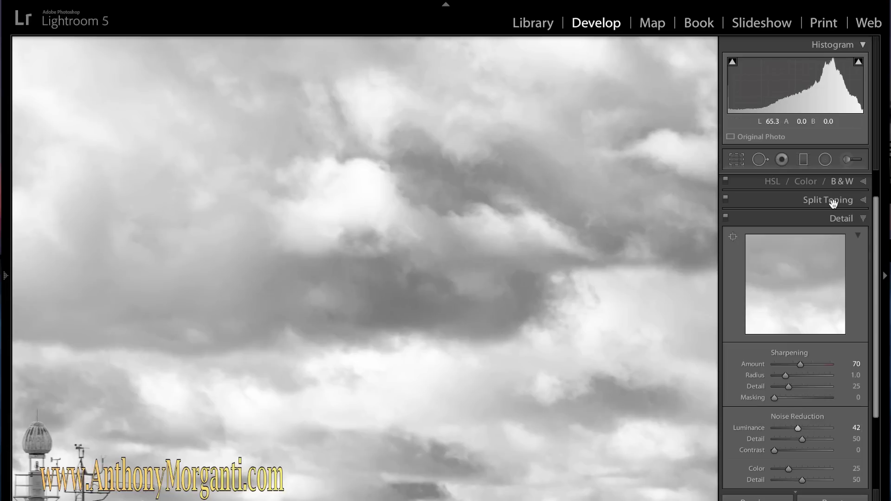
{"action": "left_click", "coordinate": [863, 221]}
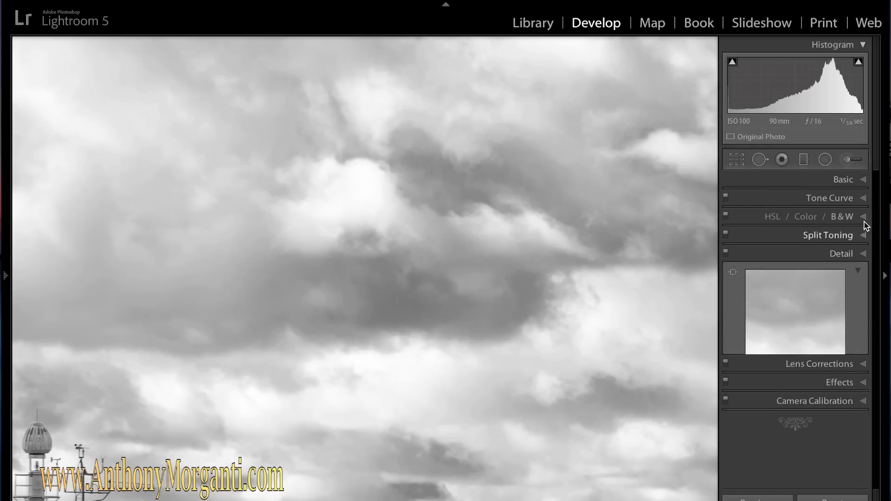
{"action": "left_click", "coordinate": [501, 266]}
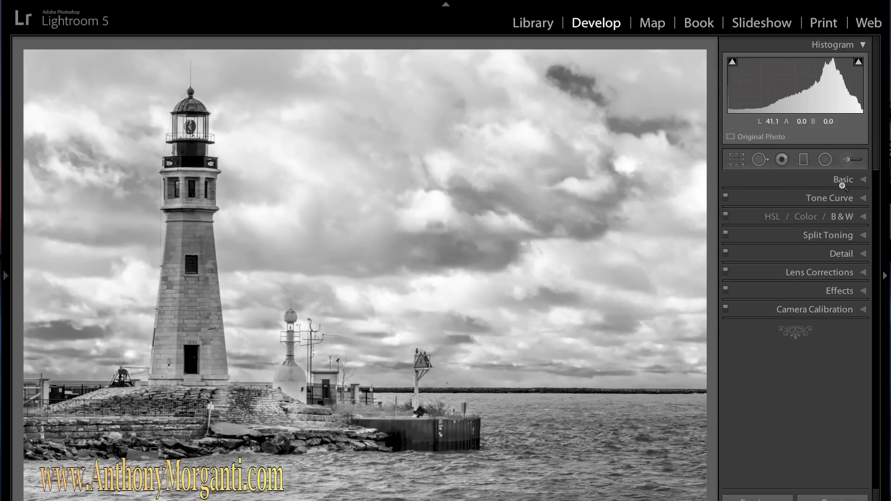
- Raise Contrast to +74 and Clarity to +57 in the basic adjustments
{"action": "left_click", "coordinate": [864, 181]}
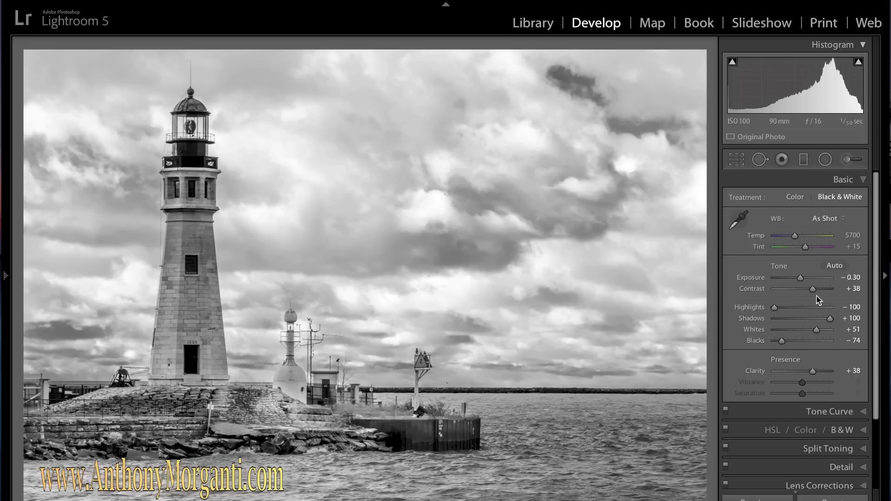
{"action": "left_click_drag", "start_coordinate": [813, 289], "coordinate": [822, 291]}
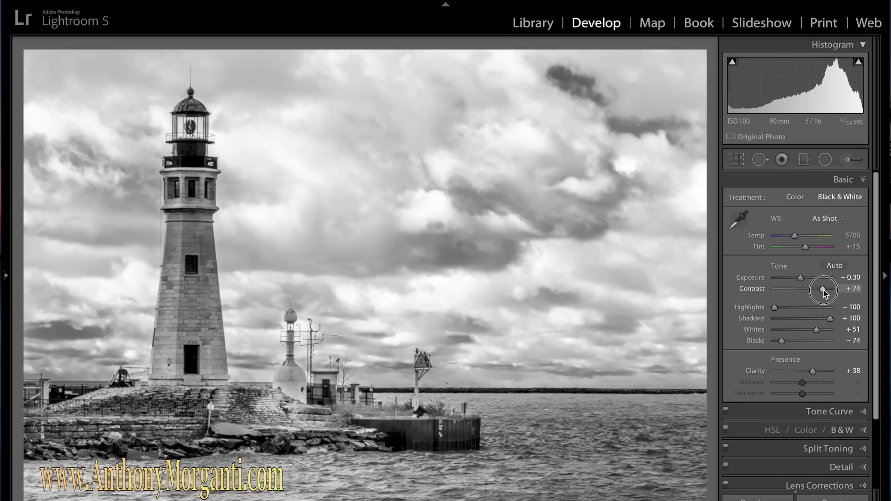
{"action": "left_click_drag", "start_coordinate": [811, 372], "coordinate": [817, 372]}
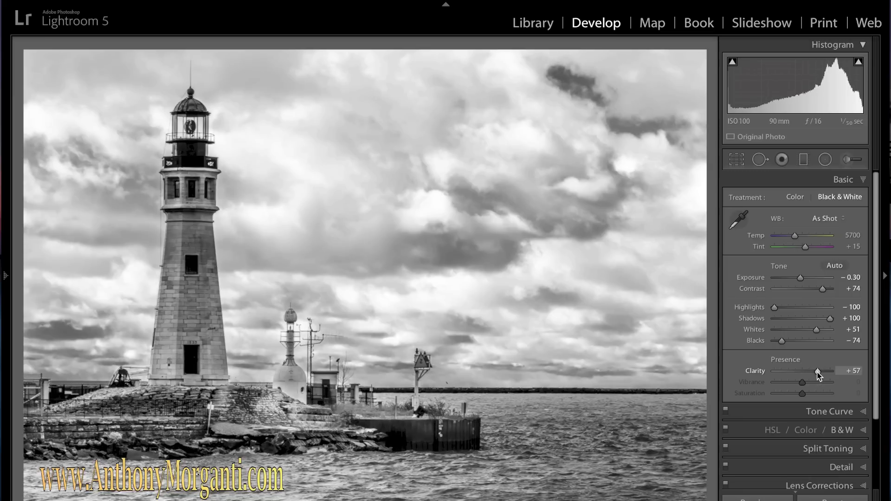
{"action": "left_click", "coordinate": [863, 181]}
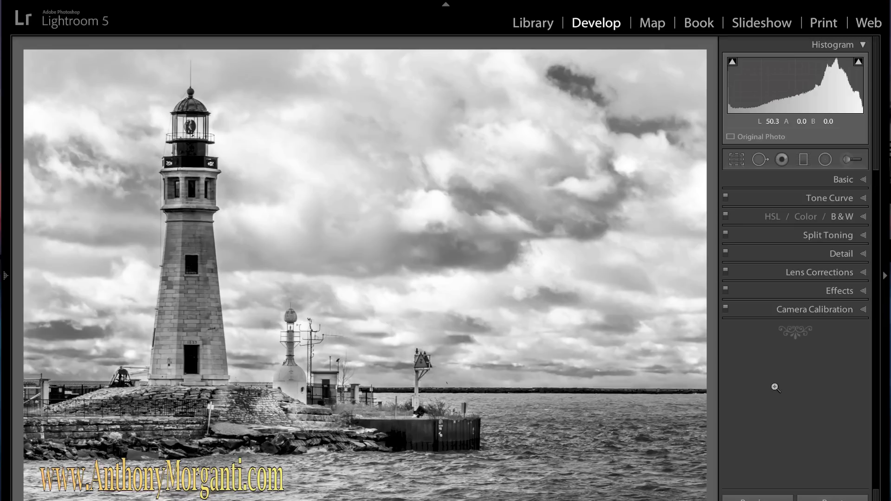
- Start a new Adjustment Brush with its effects reset, then set Clarity to -100 and Sharpness to -37
{"action": "left_click", "coordinate": [846, 162]}
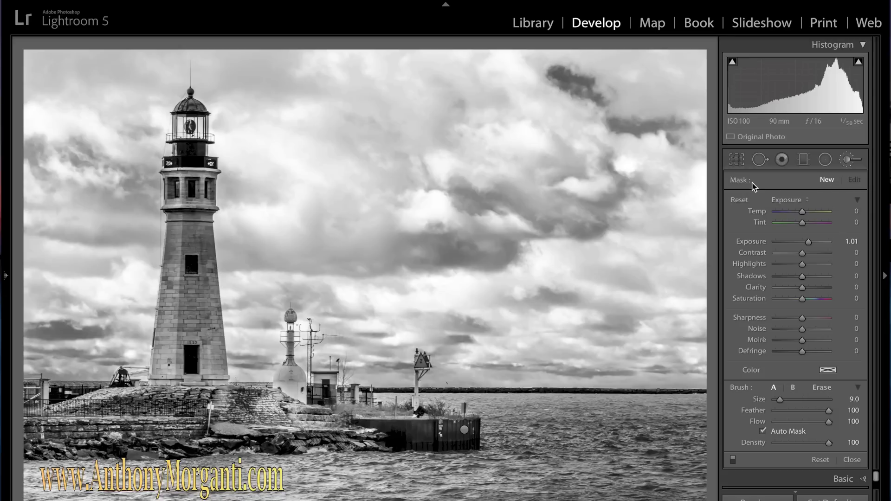
{"action": "left_click", "coordinate": [741, 199], "text": "alt"}
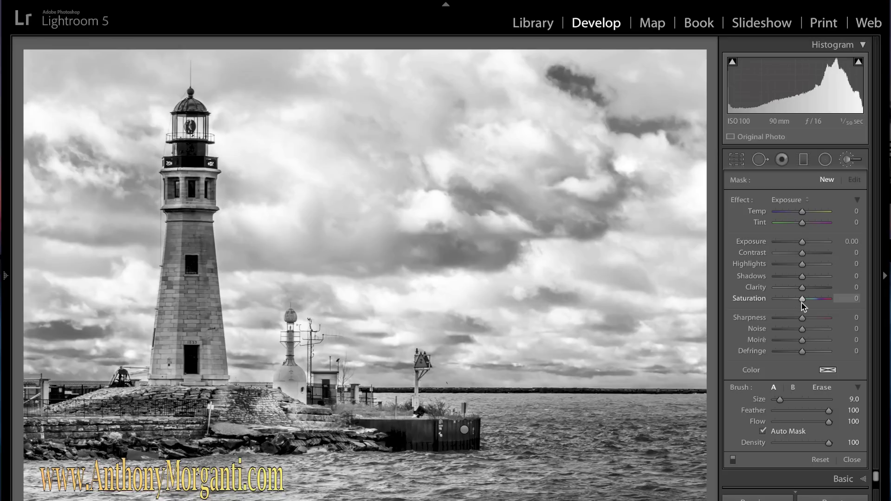
{"action": "left_click_drag", "start_coordinate": [801, 288], "coordinate": [773, 290]}
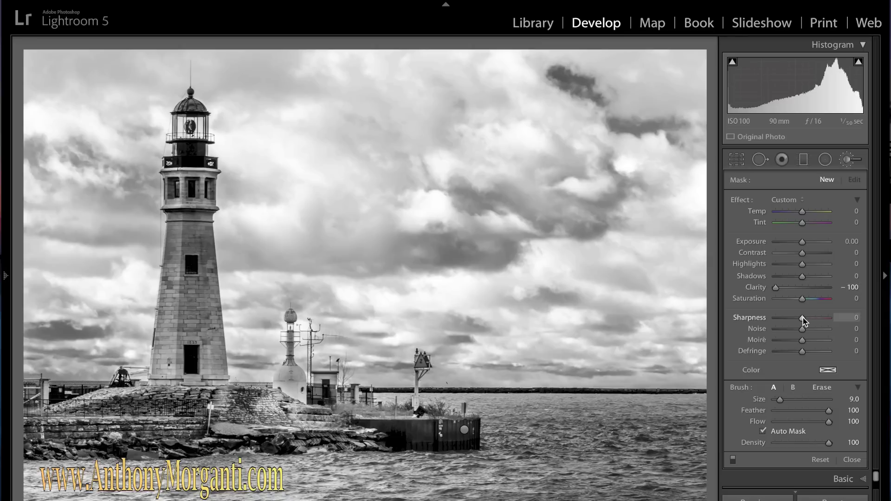
{"action": "left_click_drag", "start_coordinate": [803, 320], "coordinate": [793, 321]}
- Enlarge the brush to size 12 and paint the softening effect over the open water
{"action": "scroll", "coordinate": [671, 416], "scroll_direction": "up", "scroll_amount": 2}
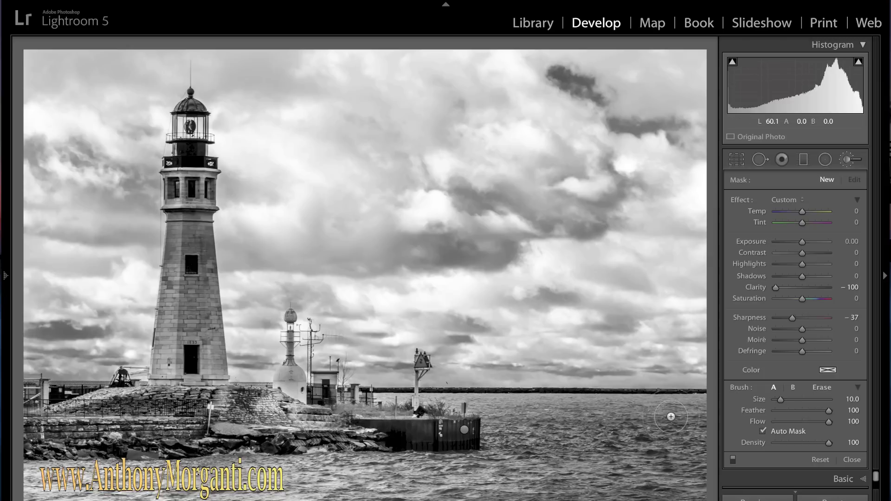
{"action": "mouse_move", "coordinate": [678, 418]}
{"action": "left_mouse_down"}
{"action": "mouse_move", "coordinate": [651, 434]}
{"action": "mouse_move", "coordinate": [652, 483]}
{"action": "mouse_move", "coordinate": [694, 419]}
{"action": "mouse_move", "coordinate": [678, 489]}
{"action": "mouse_move", "coordinate": [673, 433]}
{"action": "mouse_move", "coordinate": [622, 482]}
{"action": "mouse_move", "coordinate": [617, 421]}
{"action": "mouse_move", "coordinate": [579, 454]}
{"action": "left_mouse_up"}
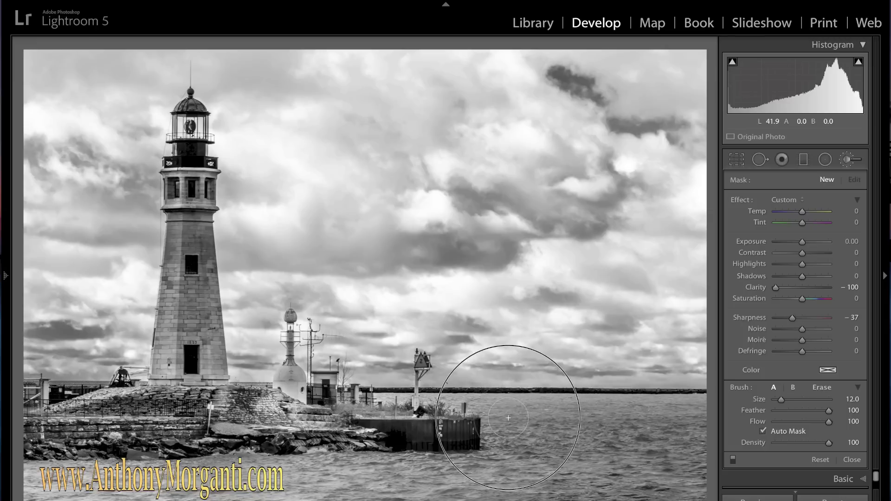
{"action": "left_click", "coordinate": [555, 446]}
- Reduce the brush to size 4 and paint the narrow strip of water behind the pier along the horizon
{"action": "key", "text": "bracketleft"}
{"action": "key", "text": "bracketleft"}
{"action": "key", "text": "bracketleft"}
{"action": "key", "text": "bracketleft"}
{"action": "key", "text": "bracketleft"}
{"action": "key", "text": "bracketleft"}
{"action": "key", "text": "bracketleft"}
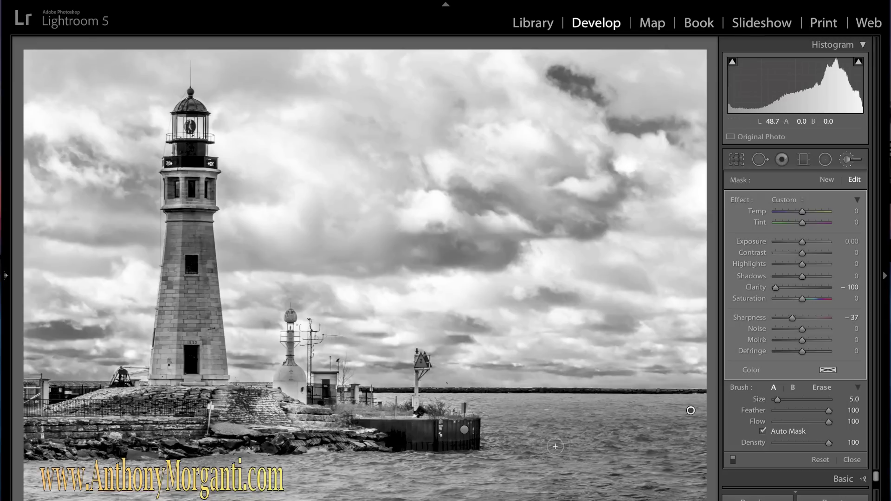
{"action": "key", "text": "bracketleft"}
{"action": "key", "text": "bracketleft"}
{"action": "key", "text": "bracketleft"}
{"action": "key", "text": "bracketleft"}
{"action": "key", "text": "bracketleft"}
{"action": "key", "text": "bracketright"}
{"action": "key", "text": "bracketright"}
{"action": "mouse_move", "coordinate": [432, 396]}
{"action": "left_mouse_down"}
{"action": "mouse_move", "coordinate": [458, 407]}
{"action": "mouse_move", "coordinate": [423, 382]}
{"action": "mouse_move", "coordinate": [413, 395]}
{"action": "mouse_move", "coordinate": [379, 397]}
{"action": "mouse_move", "coordinate": [389, 398]}
{"action": "left_mouse_up"}
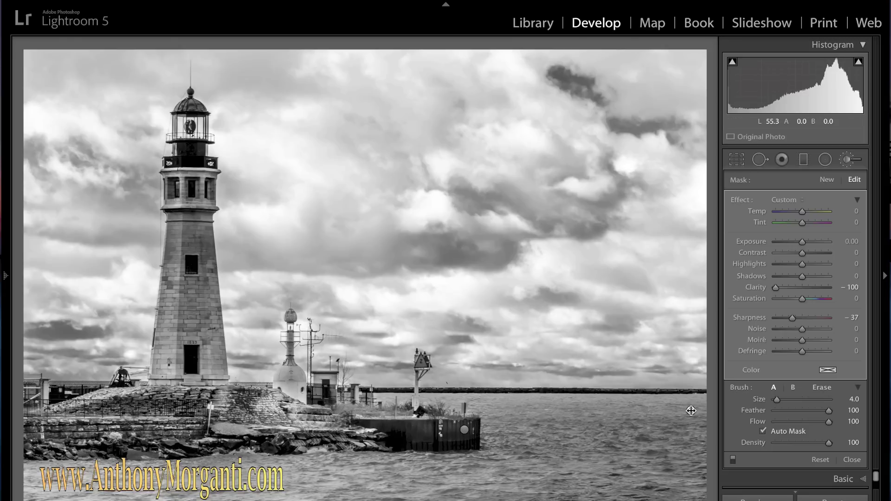
- Check the water's mask coverage with the overlay, hide it again and close the Adjustment Brush
{"action": "key", "text": "o"}
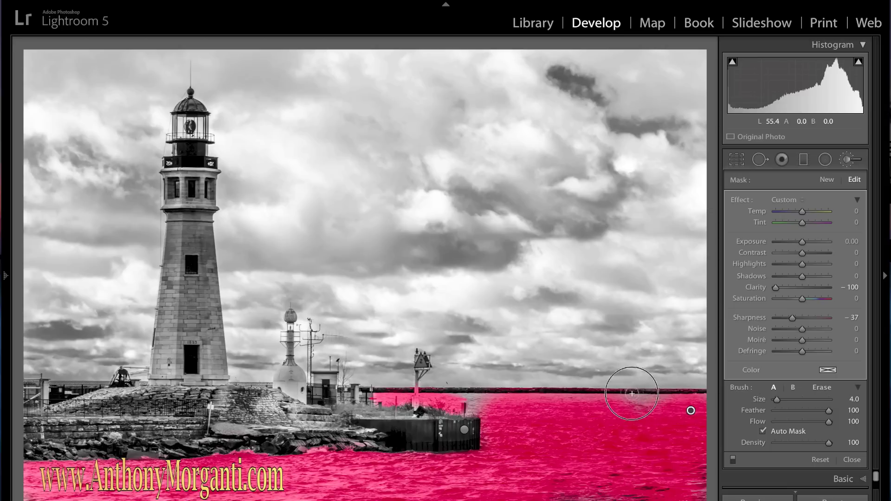
{"action": "key", "text": "o"}
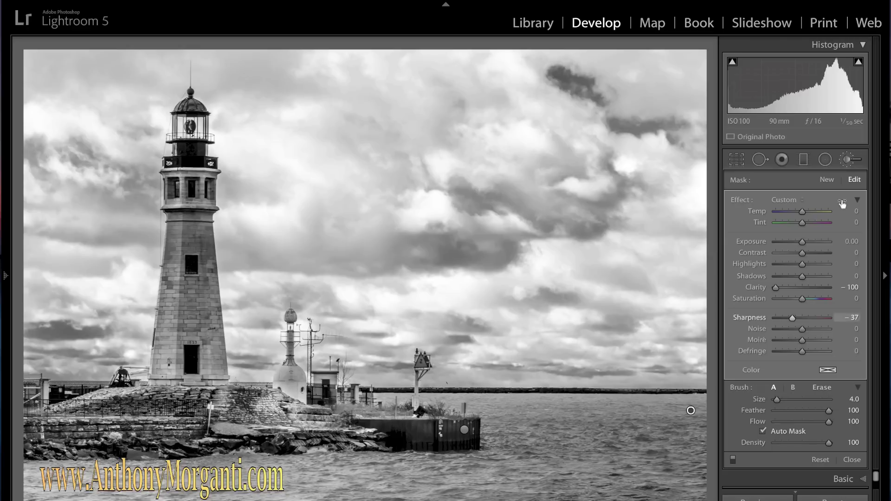
{"action": "left_click", "coordinate": [845, 160]}
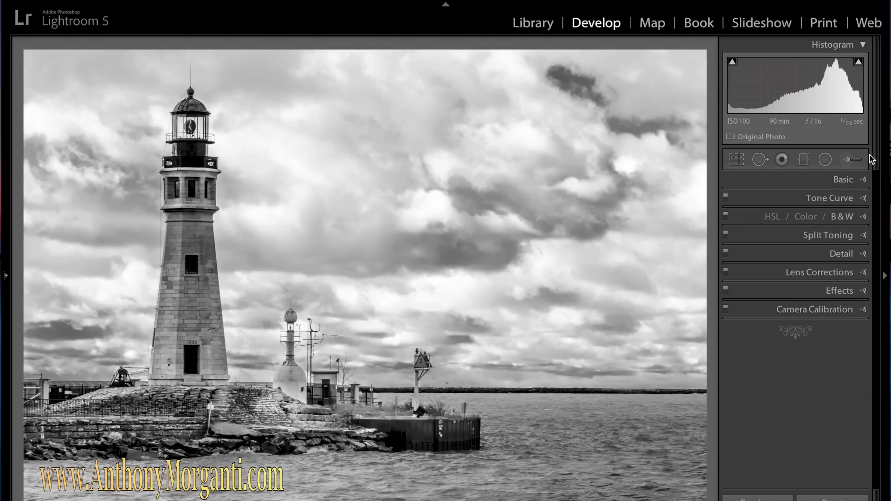
- Start a new Adjustment Brush with the Exposure effect, all other settings reset, and Exposure at 0.41
{"action": "left_click", "coordinate": [847, 158]}
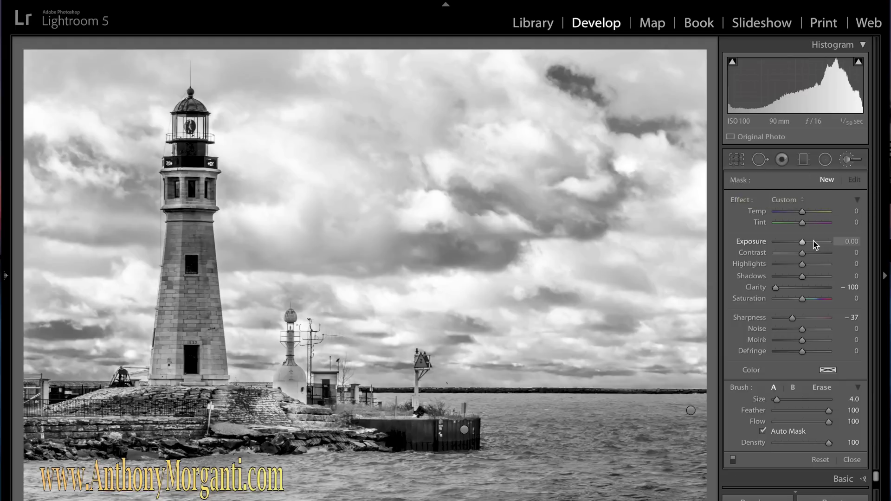
{"action": "left_click", "coordinate": [739, 200], "text": "alt"}
{"action": "left_click", "coordinate": [787, 200]}
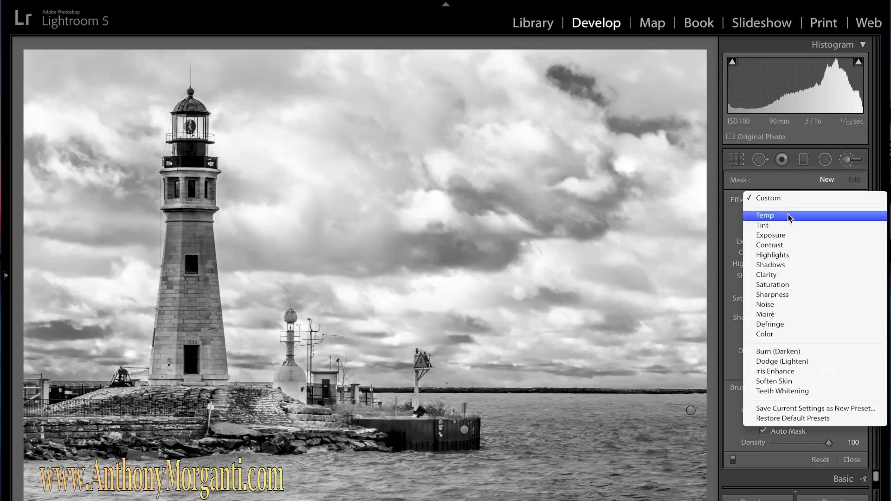
{"action": "left_click", "coordinate": [788, 235]}
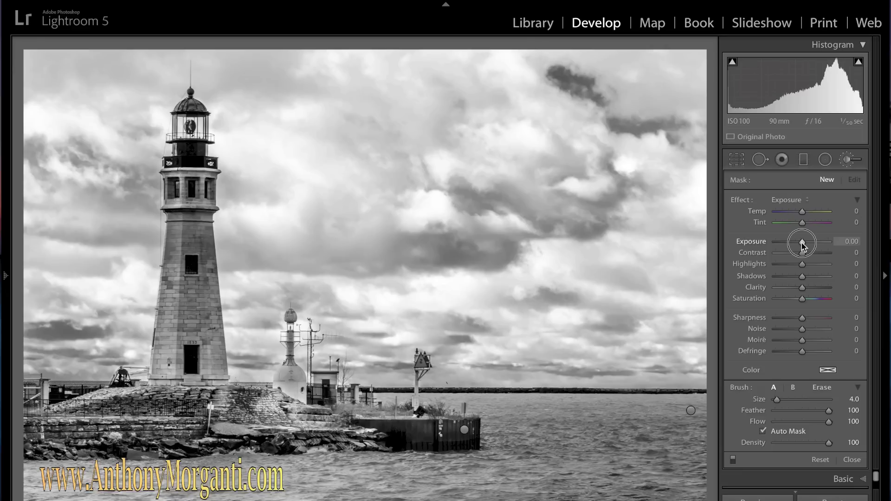
{"action": "left_click_drag", "start_coordinate": [800, 242], "coordinate": [803, 242]}
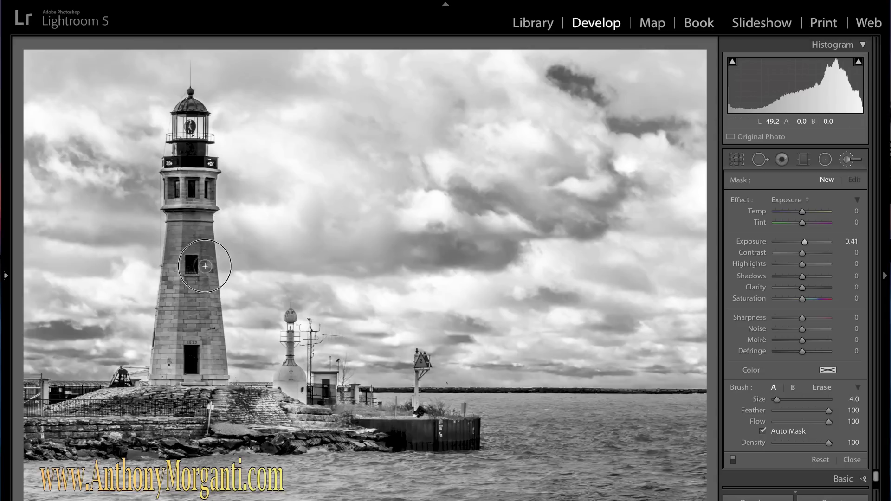
- Brush the brightening over the lighthouse tower, from the windows beneath the gallery down its walls, and close the Adjustment Brush
{"action": "mouse_move", "coordinate": [176, 278]}
{"action": "left_mouse_down"}
{"action": "mouse_move", "coordinate": [193, 195]}
{"action": "mouse_move", "coordinate": [197, 215]}
{"action": "mouse_move", "coordinate": [179, 234]}
{"action": "mouse_move", "coordinate": [210, 236]}
{"action": "mouse_move", "coordinate": [179, 312]}
{"action": "left_mouse_up"}
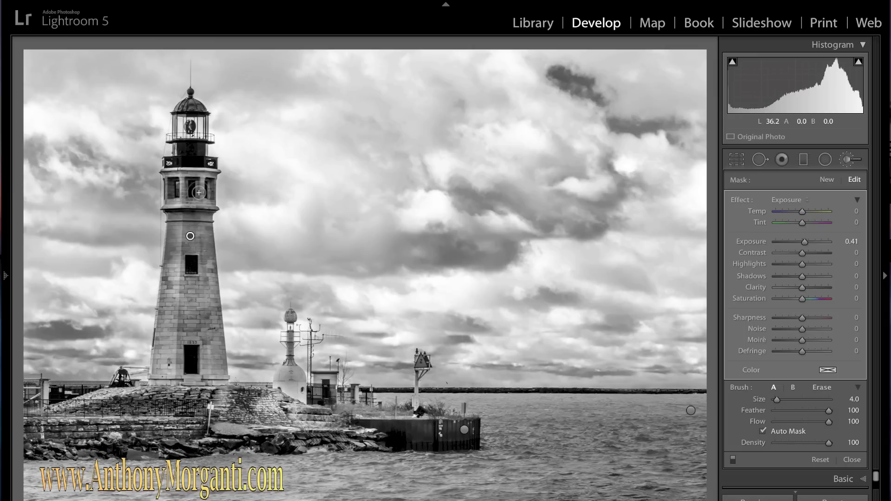
{"action": "mouse_move", "coordinate": [191, 186]}
{"action": "left_mouse_down"}
{"action": "mouse_move", "coordinate": [168, 200]}
{"action": "mouse_move", "coordinate": [167, 183]}
{"action": "mouse_move", "coordinate": [180, 202]}
{"action": "left_mouse_up"}
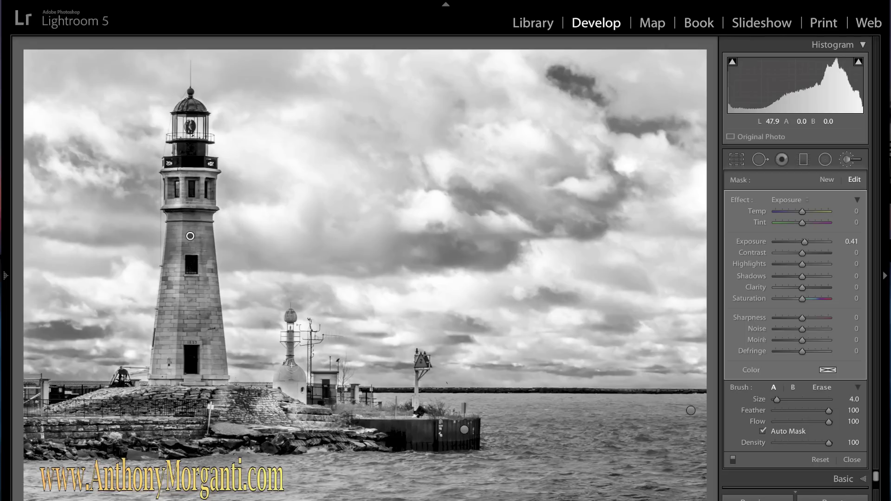
{"action": "left_click", "coordinate": [855, 180]}
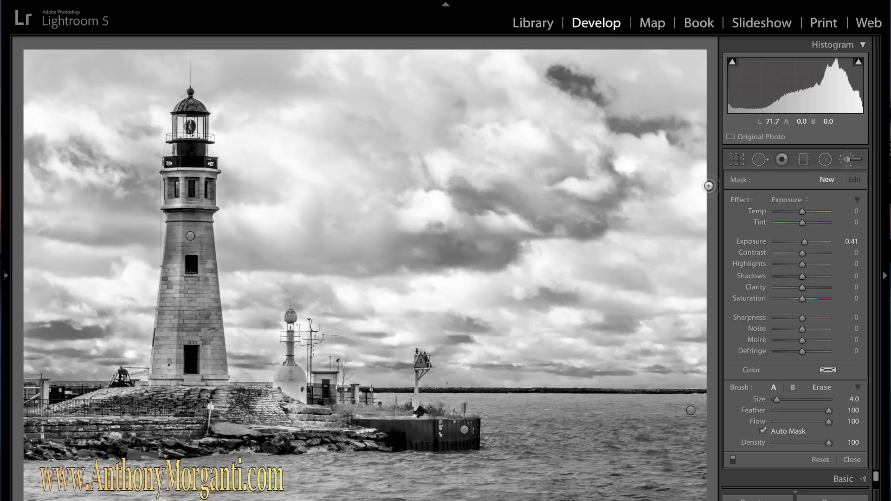
{"action": "left_click", "coordinate": [845, 163]}
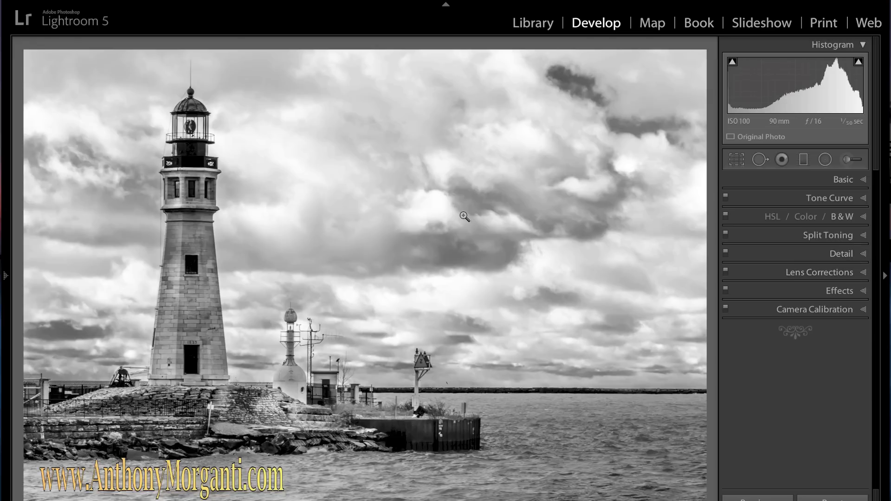
- Examine the clouds close up, return to the full photo view and show the Basic adjustments
{"action": "left_click", "coordinate": [578, 215]}
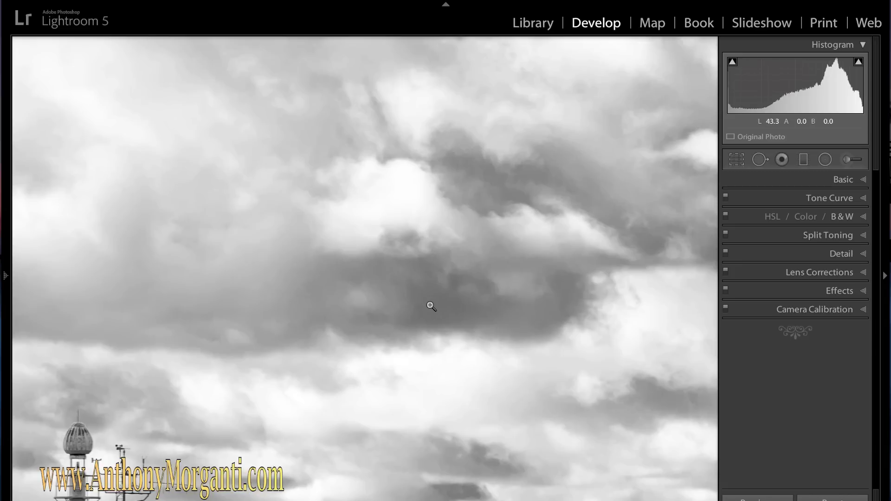
{"action": "left_click", "coordinate": [501, 295]}
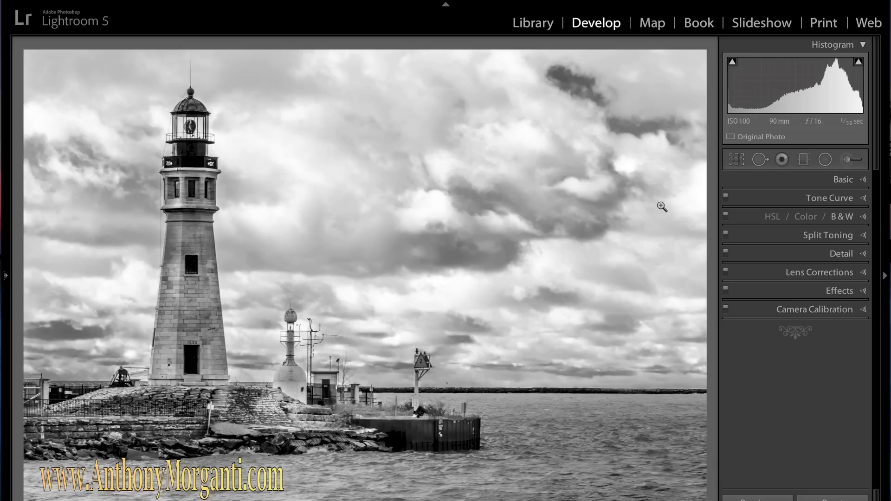
{"action": "left_click", "coordinate": [863, 180]}
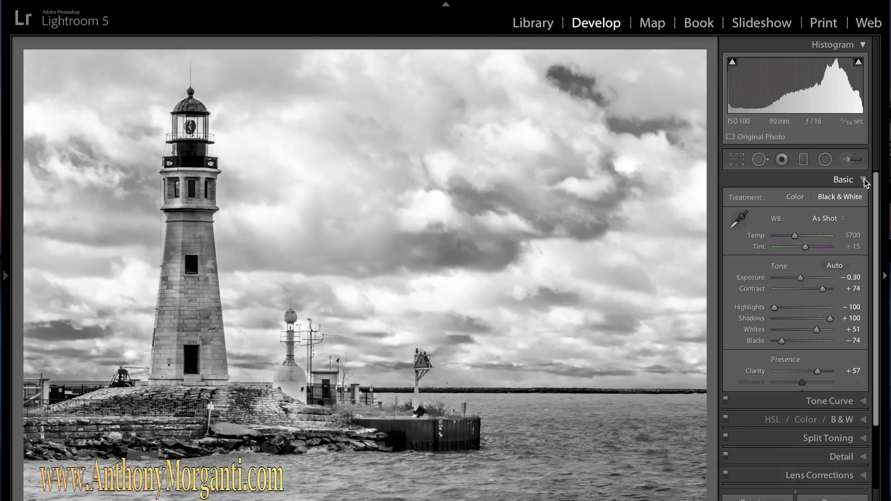
- Start a new Adjustment Brush with its effects reset, then set Sharpness to -100 and Noise to -100, leaving Clarity at 0
{"action": "left_click", "coordinate": [846, 160]}
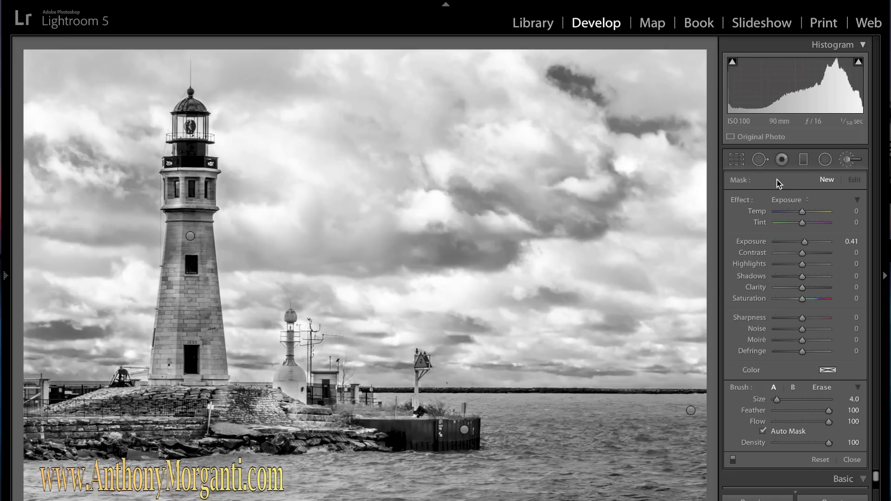
{"action": "left_click", "coordinate": [825, 179]}
{"action": "left_click", "coordinate": [744, 199], "text": "alt"}
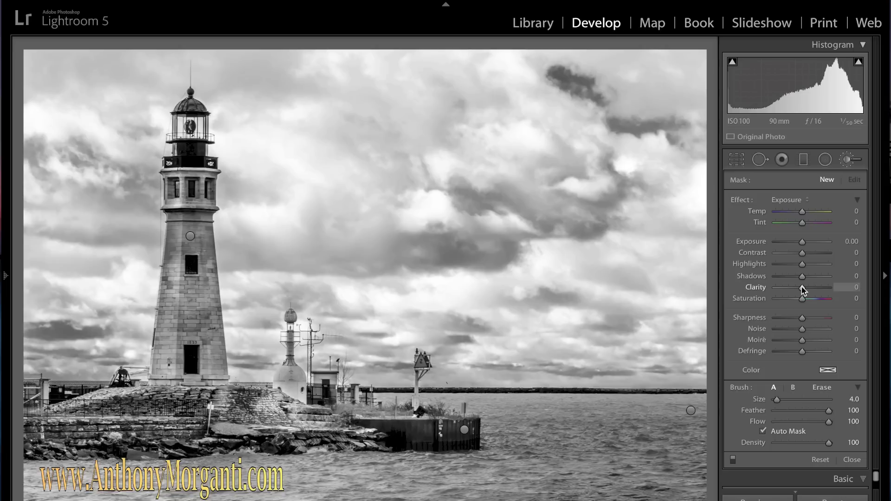
{"action": "left_click_drag", "start_coordinate": [801, 288], "coordinate": [794, 288]}
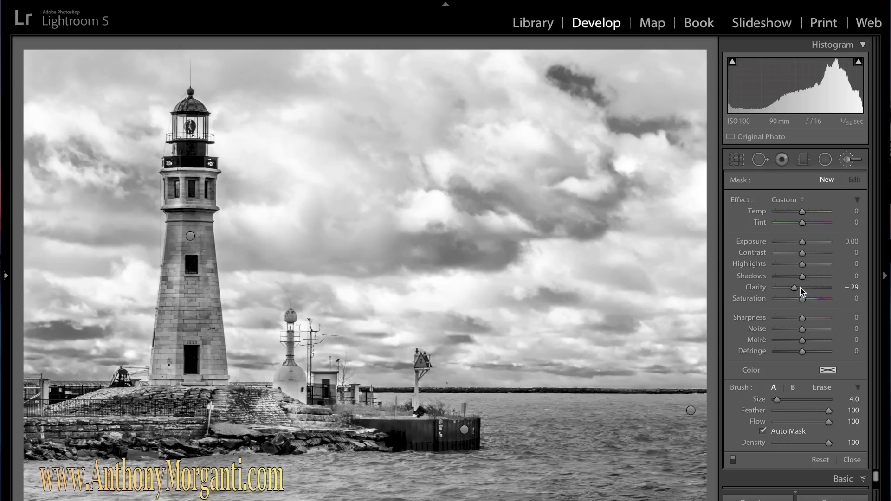
{"action": "double_click", "coordinate": [794, 287]}
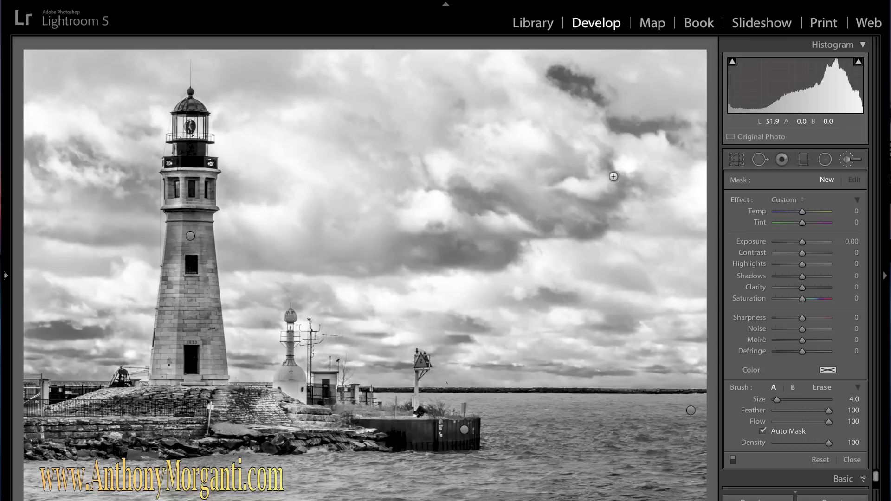
{"action": "left_click_drag", "start_coordinate": [801, 318], "coordinate": [787, 321]}
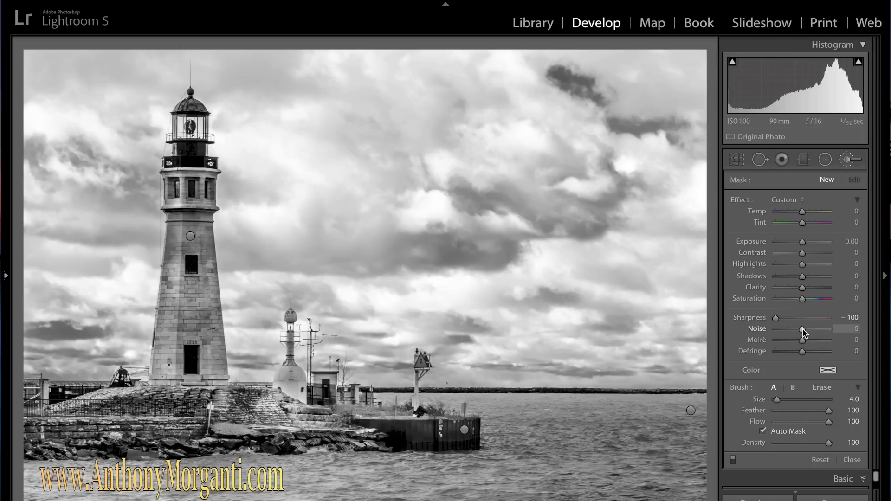
{"action": "left_click_drag", "start_coordinate": [768, 332], "coordinate": [759, 333]}
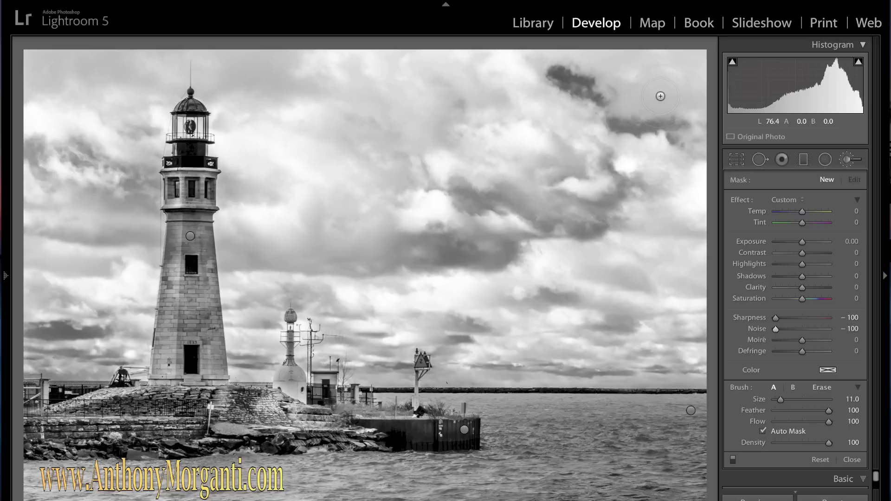
- Paint the effect over the cloudy sky with the brush at size 12, using the mask overlay to find missed areas
{"action": "left_click", "coordinate": [678, 76]}
{"action": "mouse_move", "coordinate": [662, 133]}
{"action": "left_mouse_down"}
{"action": "mouse_move", "coordinate": [644, 199]}
{"action": "mouse_move", "coordinate": [627, 201]}
{"action": "mouse_move", "coordinate": [610, 59]}
{"action": "mouse_move", "coordinate": [575, 232]}
{"action": "mouse_move", "coordinate": [564, 62]}
{"action": "mouse_move", "coordinate": [507, 244]}
{"action": "mouse_move", "coordinate": [527, 14]}
{"action": "mouse_move", "coordinate": [506, 44]}
{"action": "mouse_move", "coordinate": [501, 82]}
{"action": "mouse_move", "coordinate": [329, 85]}
{"action": "mouse_move", "coordinate": [217, 73]}
{"action": "mouse_move", "coordinate": [332, 89]}
{"action": "mouse_move", "coordinate": [569, 95]}
{"action": "mouse_move", "coordinate": [398, 128]}
{"action": "mouse_move", "coordinate": [244, 123]}
{"action": "mouse_move", "coordinate": [540, 153]}
{"action": "mouse_move", "coordinate": [694, 143]}
{"action": "mouse_move", "coordinate": [409, 186]}
{"action": "mouse_move", "coordinate": [283, 174]}
{"action": "mouse_move", "coordinate": [674, 173]}
{"action": "mouse_move", "coordinate": [705, 188]}
{"action": "mouse_move", "coordinate": [690, 202]}
{"action": "left_mouse_up"}
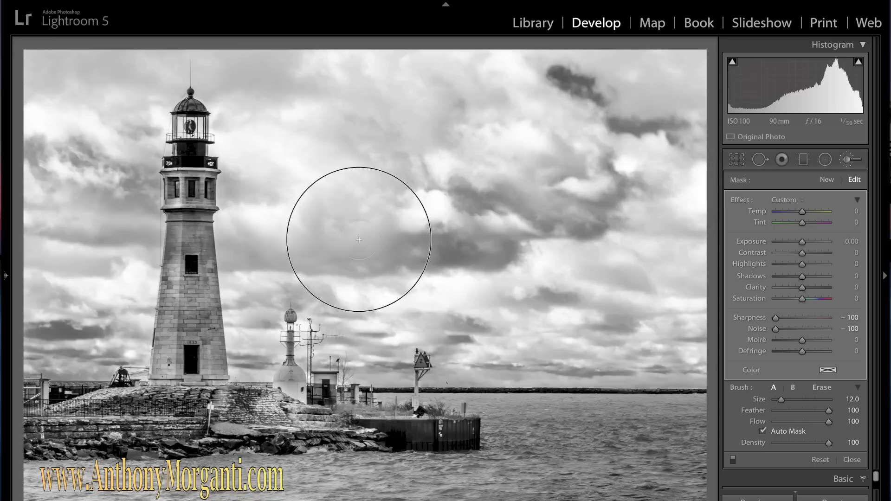
{"action": "mouse_move", "coordinate": [383, 280]}
{"action": "left_mouse_down"}
{"action": "mouse_move", "coordinate": [701, 292]}
{"action": "mouse_move", "coordinate": [563, 319]}
{"action": "mouse_move", "coordinate": [624, 341]}
{"action": "mouse_move", "coordinate": [563, 350]}
{"action": "mouse_move", "coordinate": [588, 344]}
{"action": "mouse_move", "coordinate": [393, 294]}
{"action": "mouse_move", "coordinate": [438, 307]}
{"action": "mouse_move", "coordinate": [327, 324]}
{"action": "mouse_move", "coordinate": [336, 256]}
{"action": "mouse_move", "coordinate": [251, 247]}
{"action": "mouse_move", "coordinate": [246, 345]}
{"action": "mouse_move", "coordinate": [233, 231]}
{"action": "mouse_move", "coordinate": [233, 271]}
{"action": "mouse_move", "coordinate": [275, 192]}
{"action": "mouse_move", "coordinate": [654, 118]}
{"action": "left_mouse_up"}
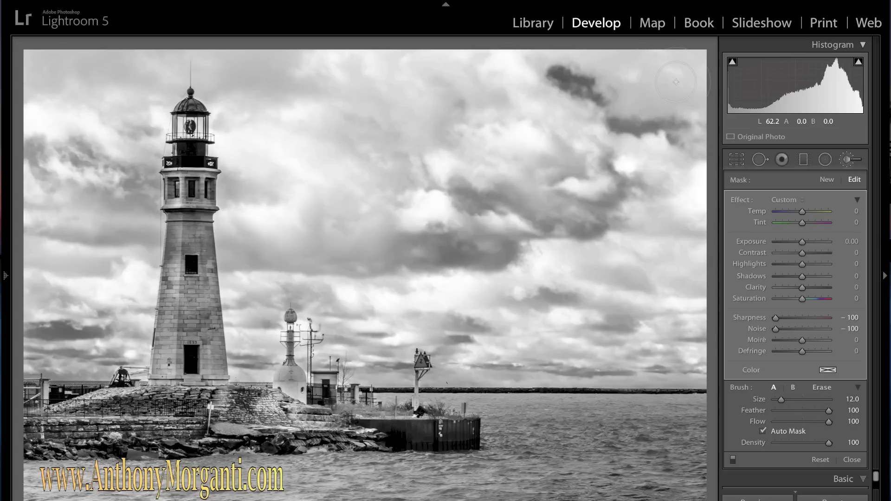
{"action": "left_click_drag", "start_coordinate": [677, 84], "coordinate": [678, 88]}
{"action": "key", "text": "o"}
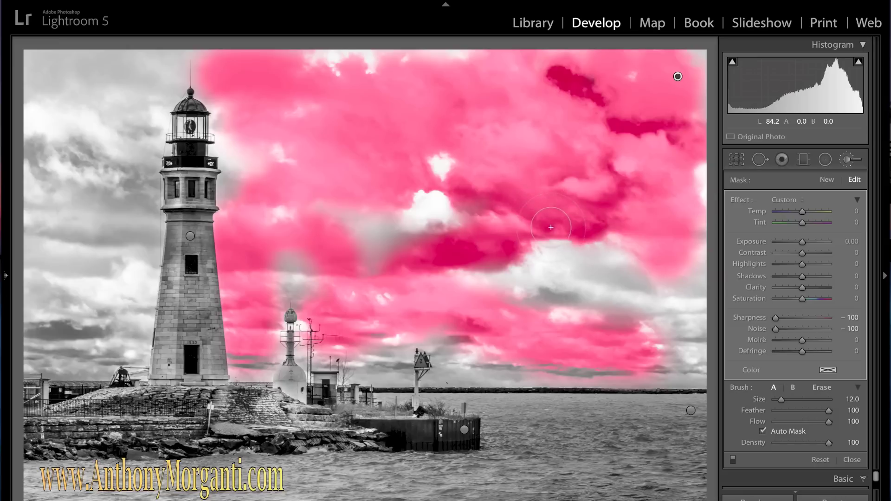
{"action": "key", "text": "o"}
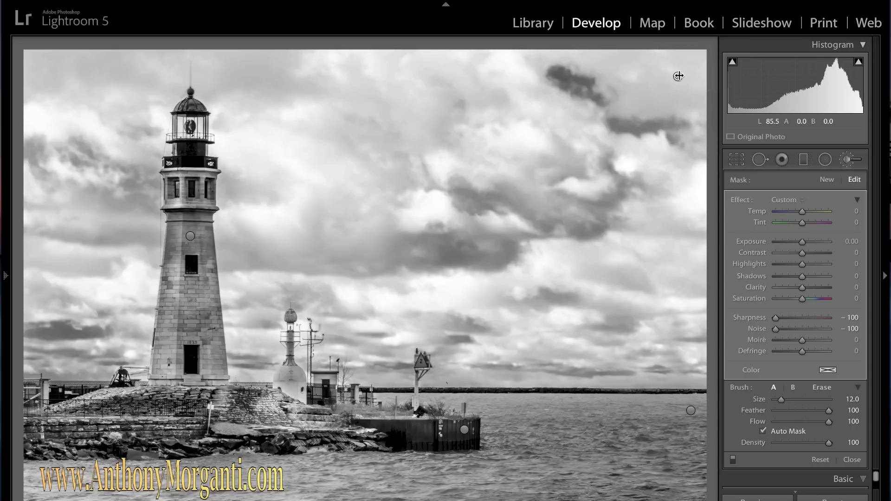
- Check the sky's mask coverage with the overlay, close the Adjustment Brush and examine the clouds close up
{"action": "key", "text": "o"}
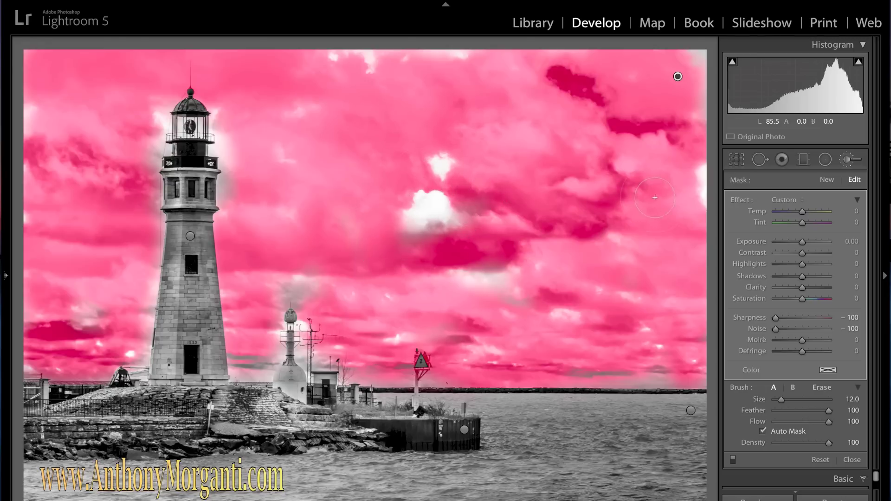
{"action": "key", "text": "o"}
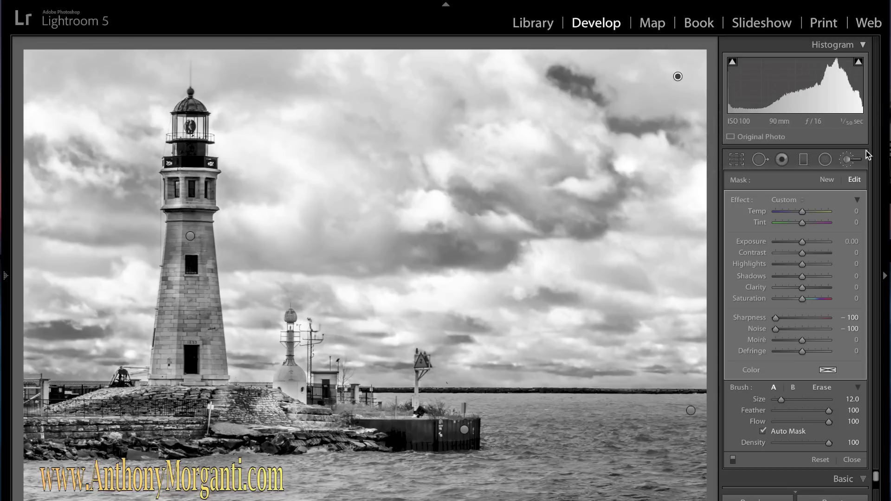
{"action": "left_click", "coordinate": [848, 161]}
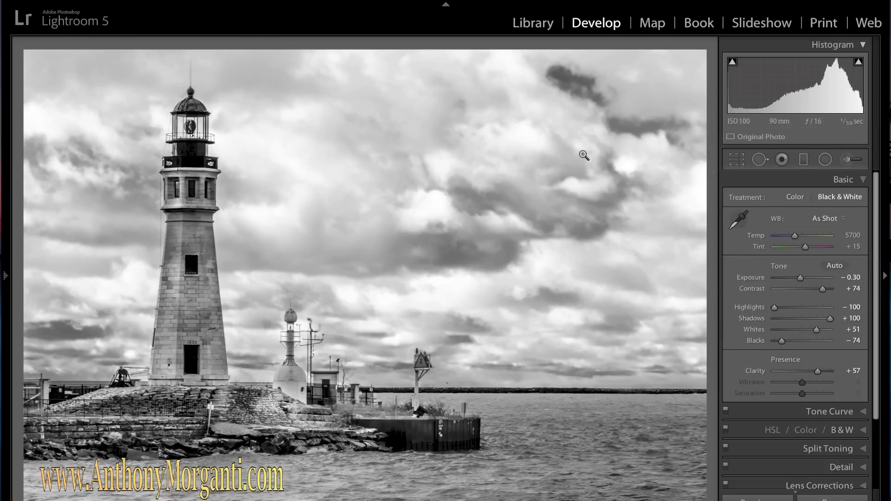
{"action": "left_click", "coordinate": [547, 176]}
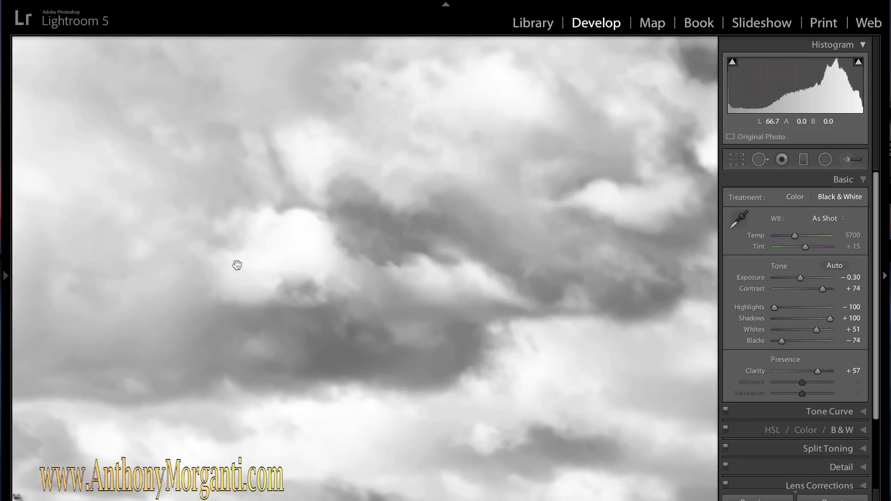
- Darken the edges of the lighthouse photo with a Highlight Priority post-crop vignette, setting its Amount to -25
{"action": "left_click", "coordinate": [447, 279]}
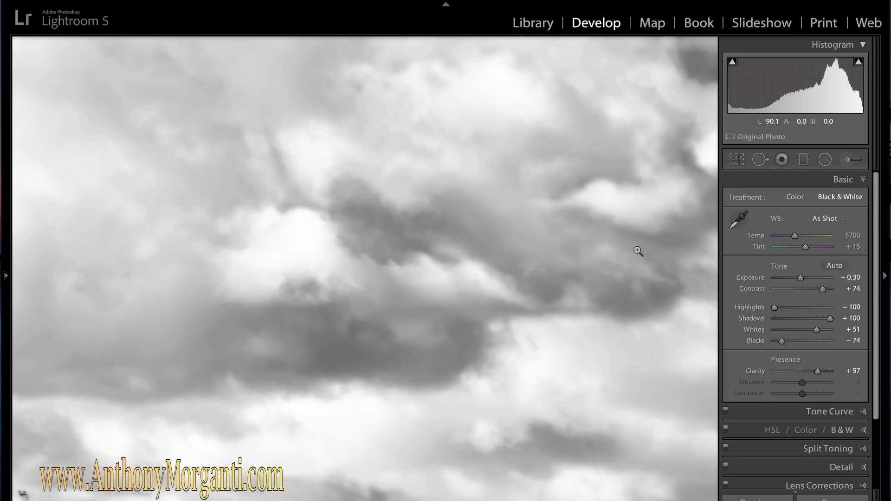
{"action": "left_click", "coordinate": [676, 237]}
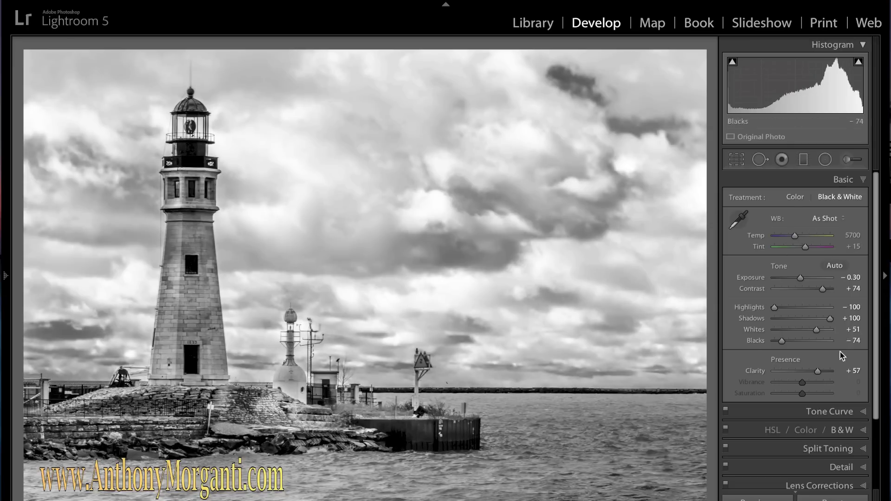
{"action": "left_click", "coordinate": [863, 180]}
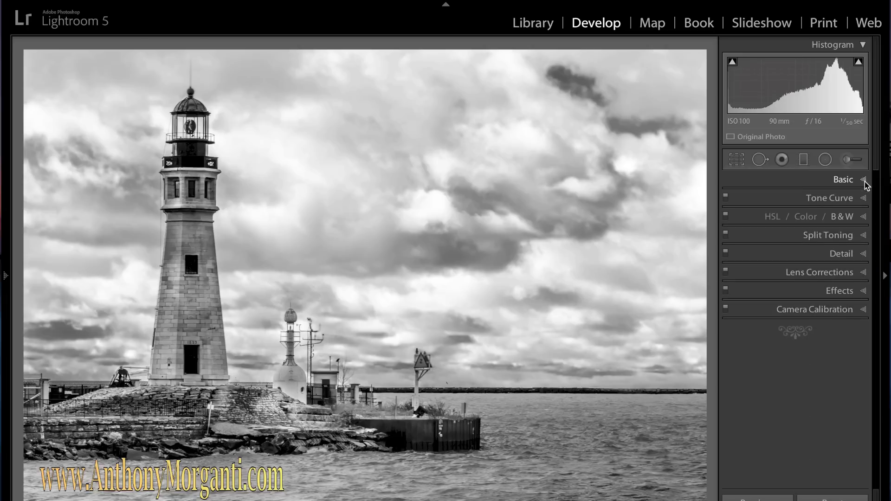
{"action": "left_click", "coordinate": [863, 291]}
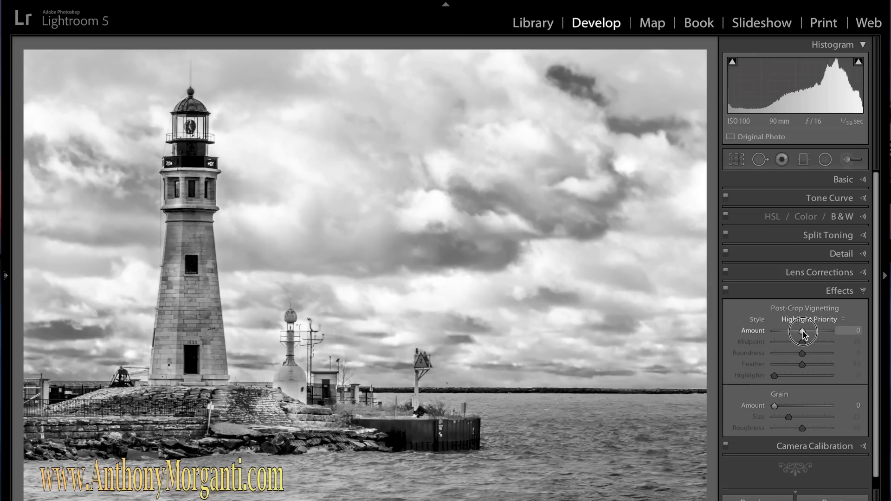
{"action": "mouse_move", "coordinate": [803, 332]}
{"action": "left_mouse_down"}
{"action": "mouse_move", "coordinate": [821, 333]}
{"action": "mouse_move", "coordinate": [793, 332]}
{"action": "left_mouse_up"}
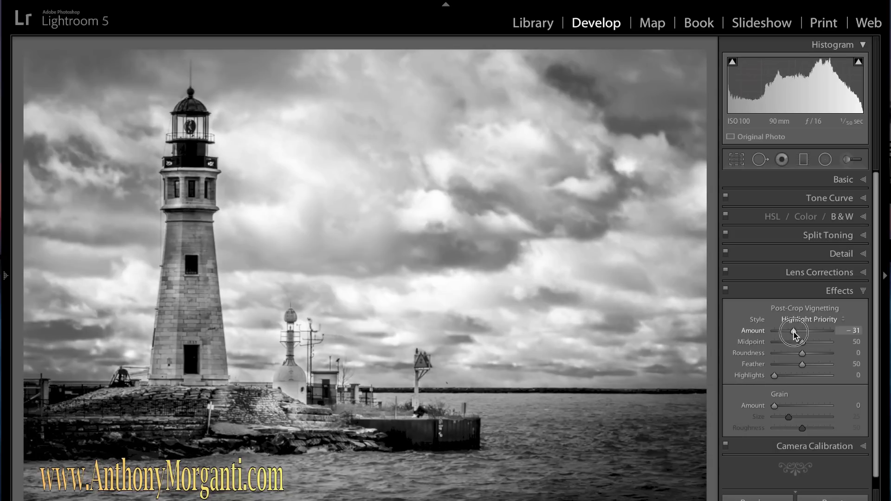
{"action": "left_click_drag", "start_coordinate": [795, 332], "coordinate": [796, 331]}
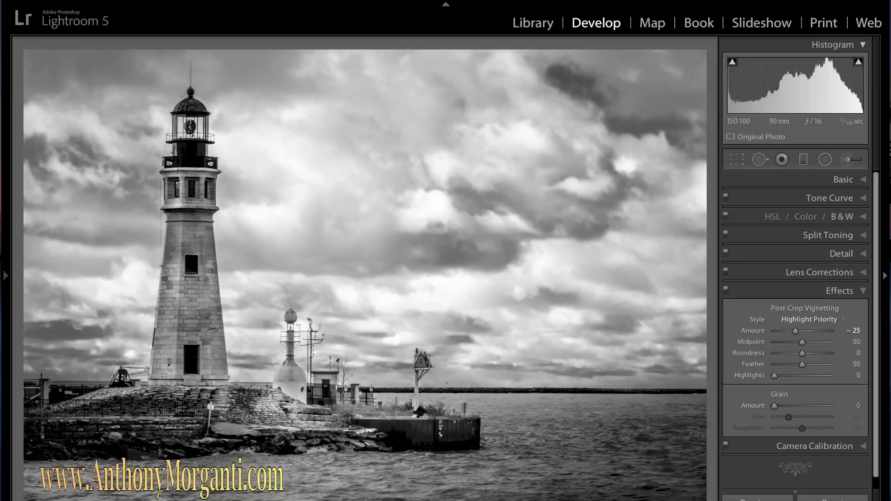
- Compare the whole photo before and after editing side by side, and review the sharpening and noise reduction settings
{"action": "key", "text": "shift+y"}
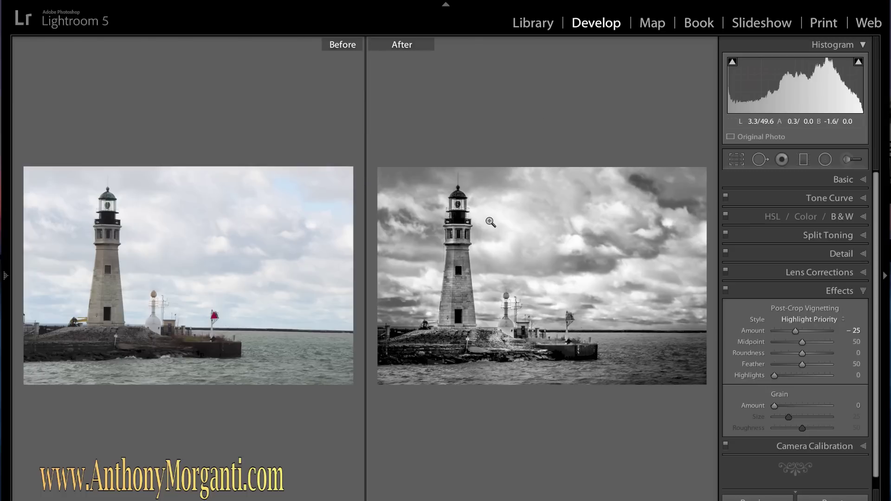
{"action": "key", "text": "y"}
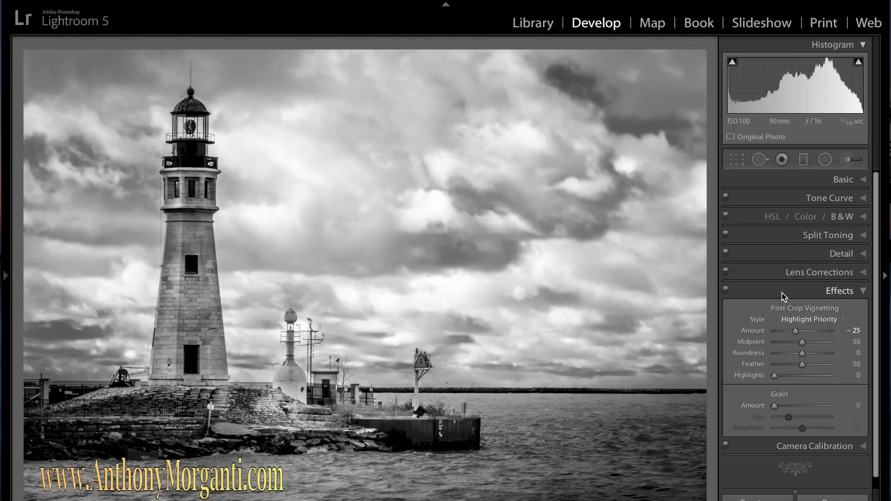
{"action": "left_click", "coordinate": [863, 292]}
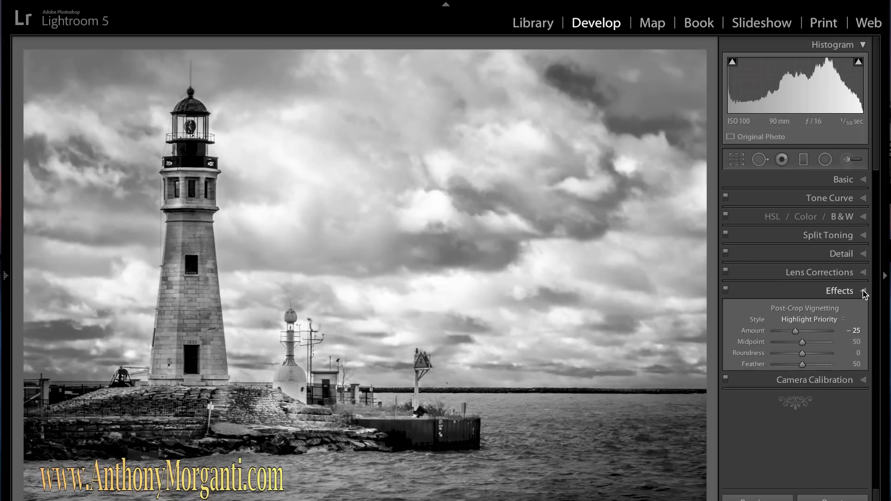
{"action": "left_click", "coordinate": [864, 255]}
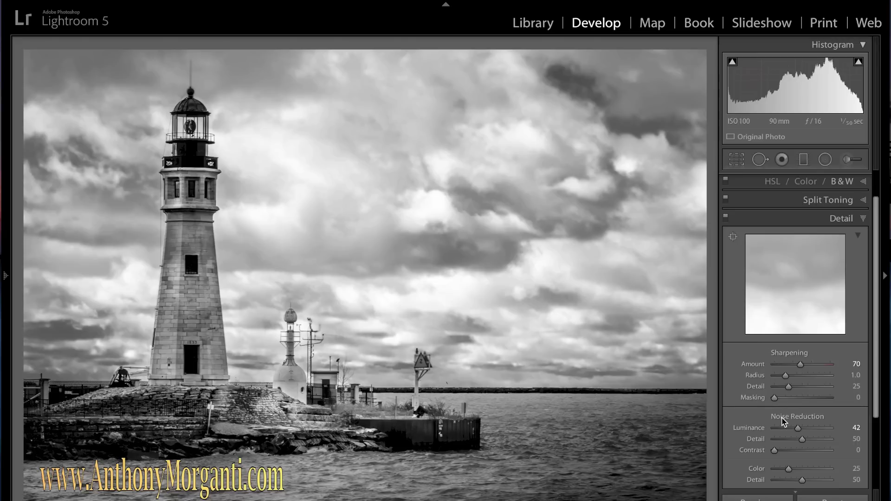
{"action": "left_click", "coordinate": [862, 221]}
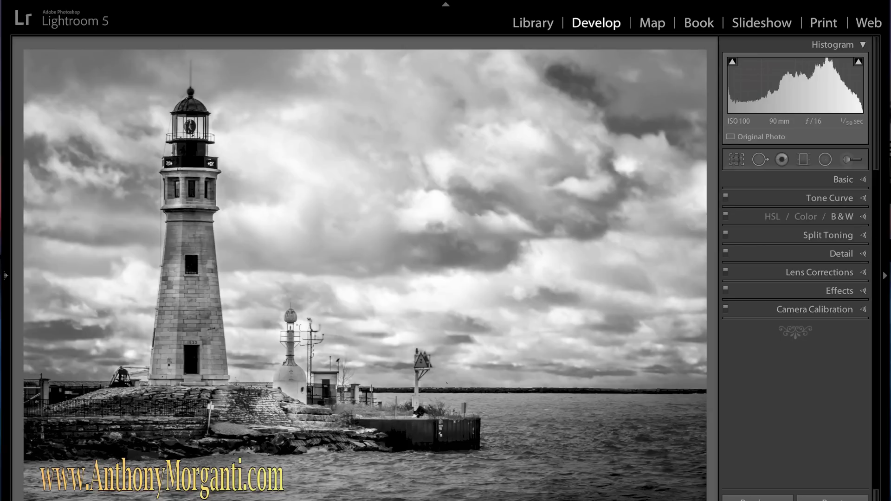